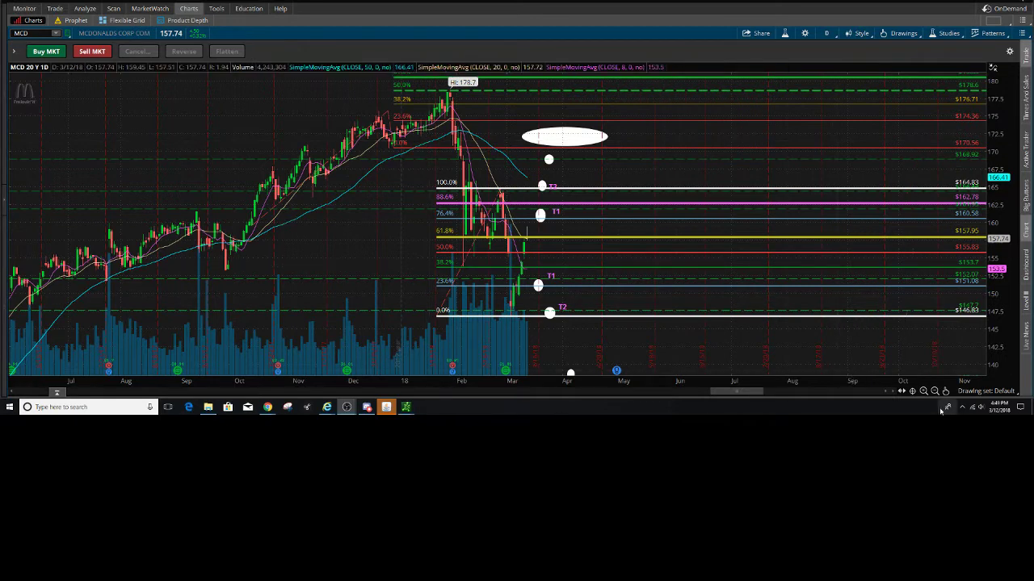
Step: Examine the recent MCD candles against the Fibonacci levels, moving averages and marked T1 and T2 targets
click(923, 391)
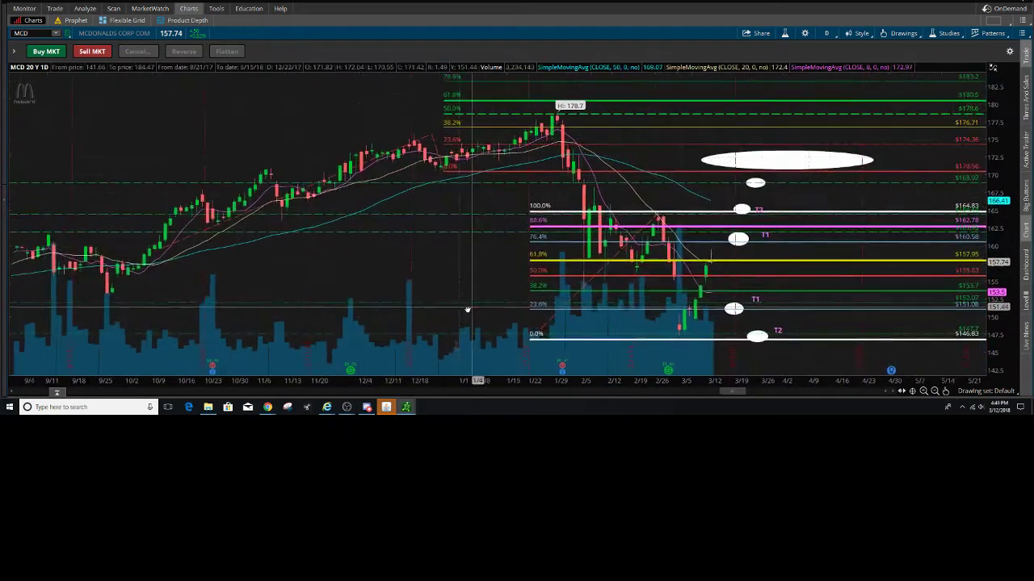
drag(876, 254, 717, 229)
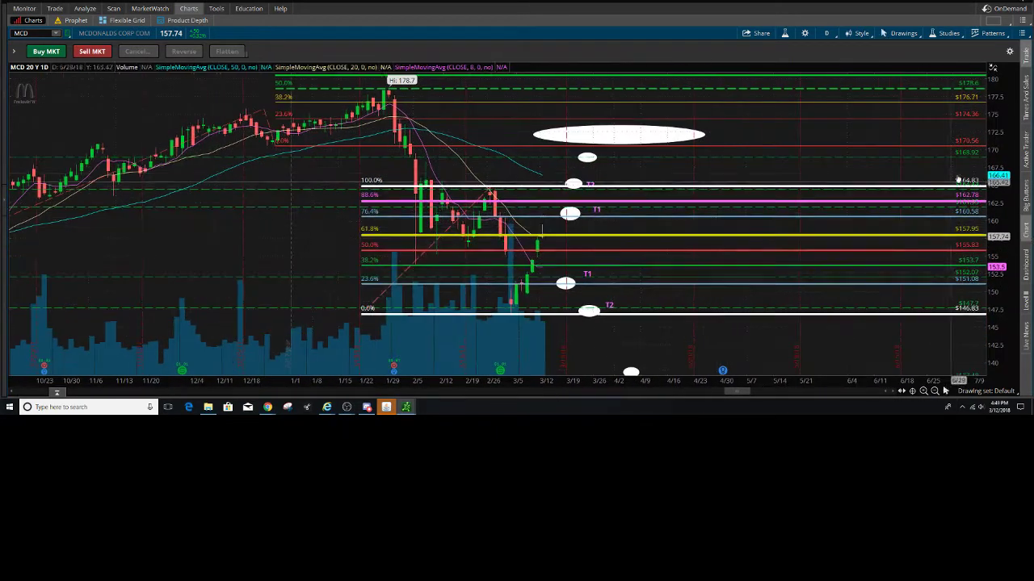
drag(996, 182, 995, 161)
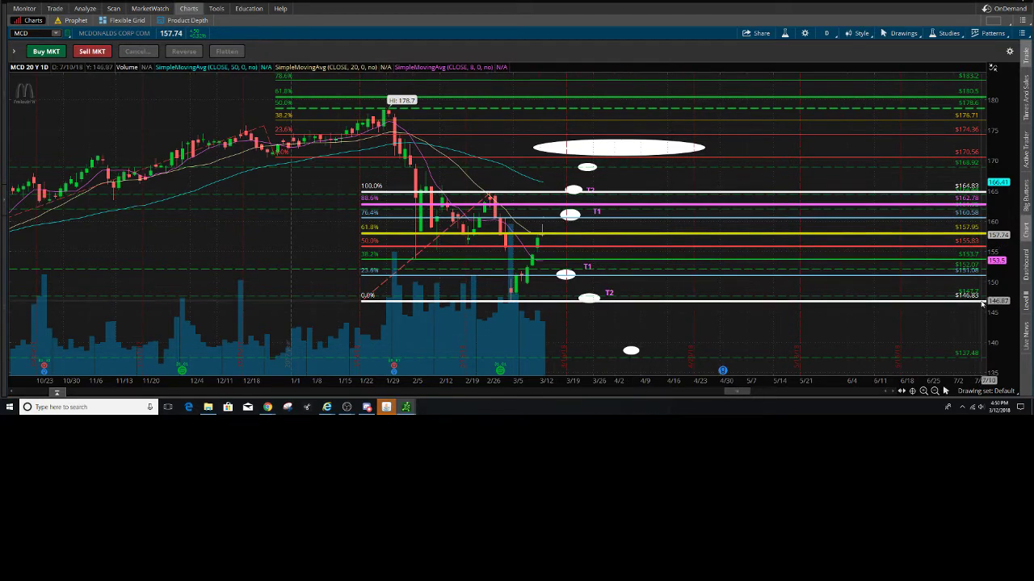
drag(1001, 280, 1001, 231)
drag(593, 260, 578, 237)
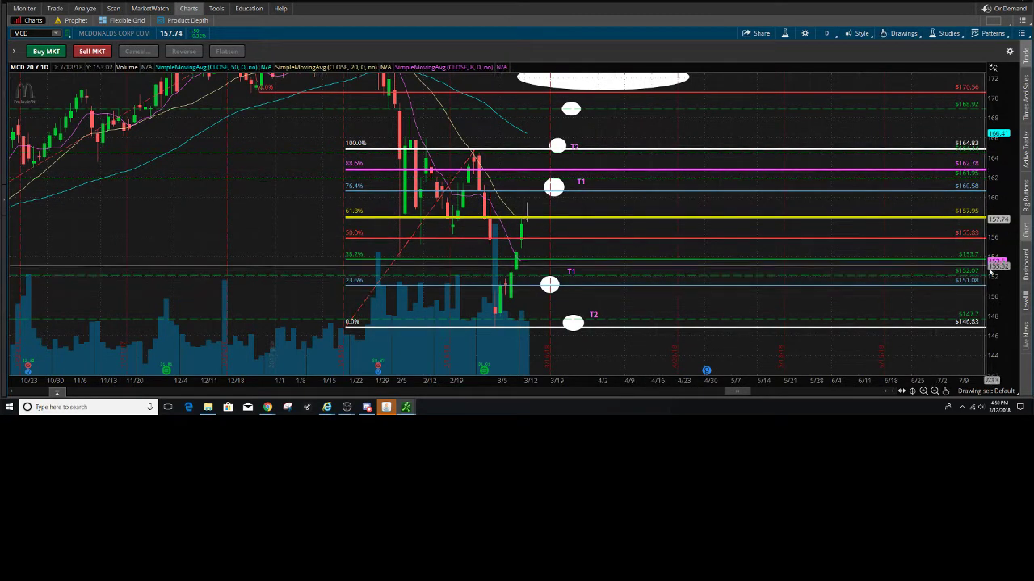
drag(1006, 273, 1006, 263)
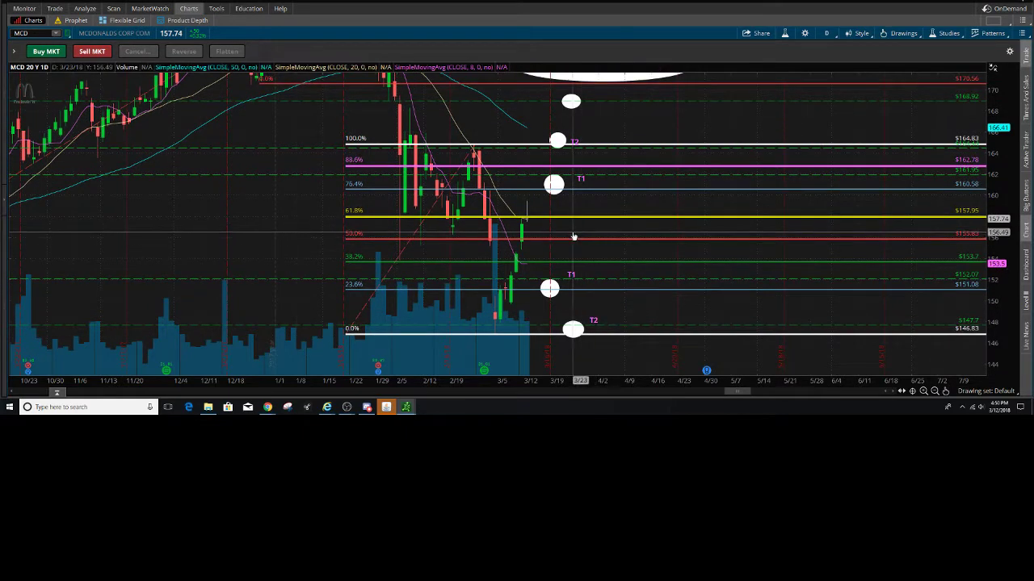
drag(605, 220, 606, 226)
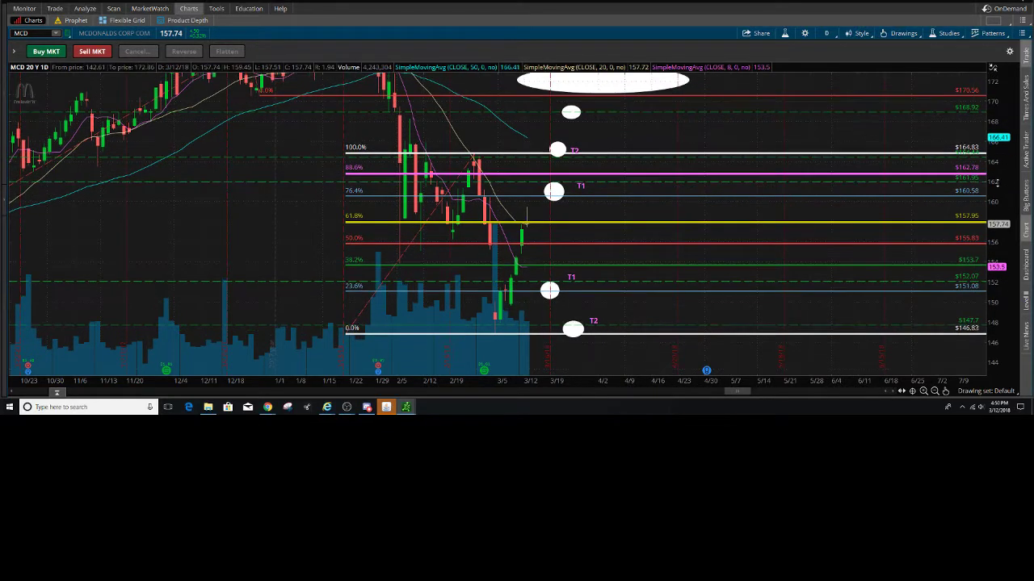
drag(595, 196, 623, 207)
drag(942, 220, 927, 215)
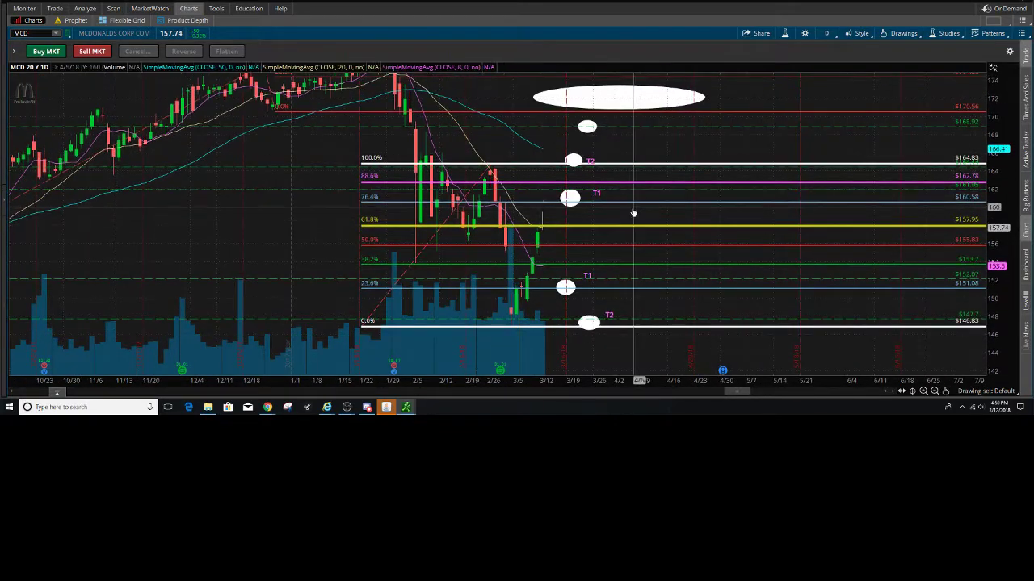
drag(630, 213, 500, 172)
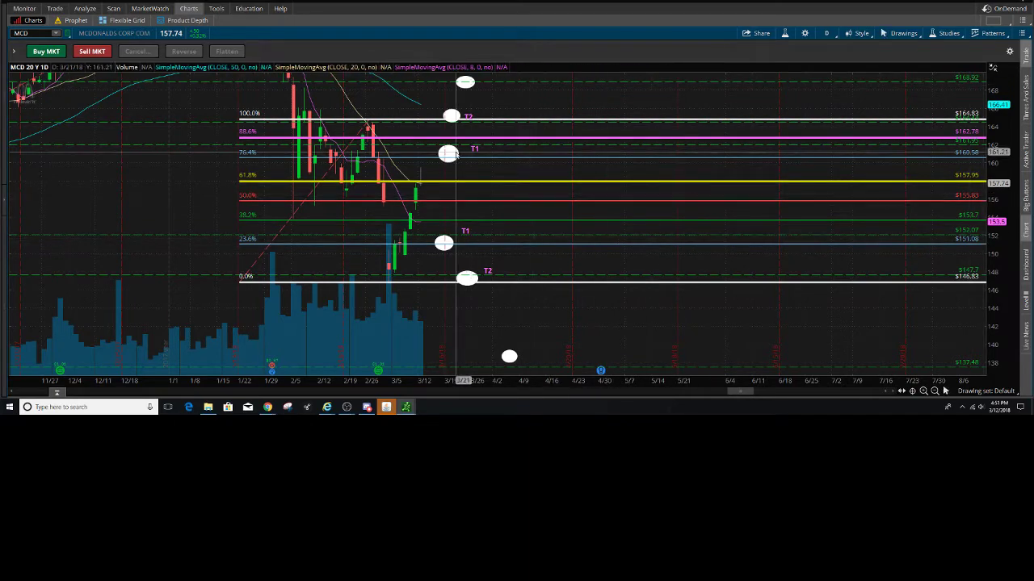
drag(452, 153, 511, 231)
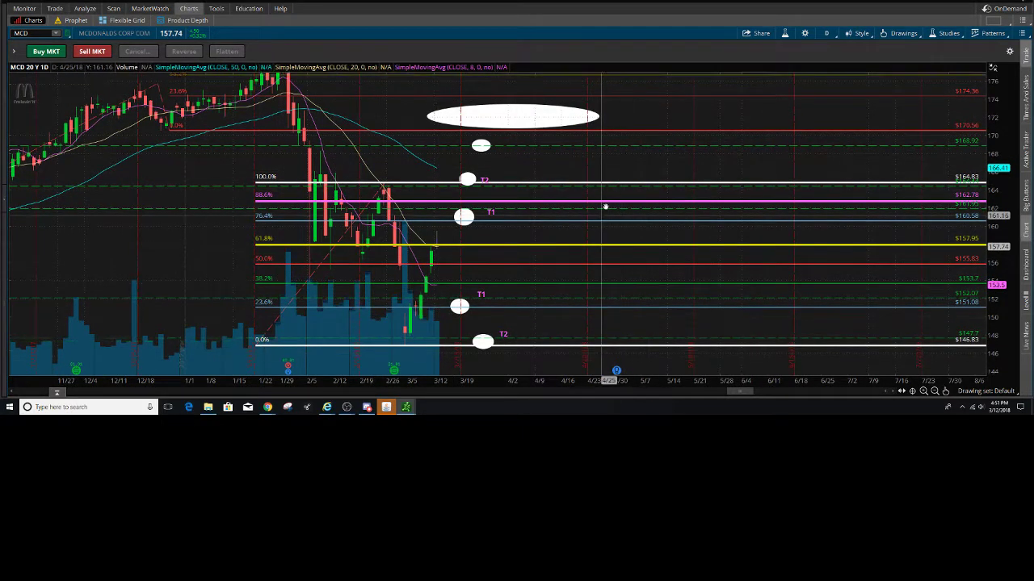
drag(607, 198, 609, 182)
drag(620, 222, 598, 227)
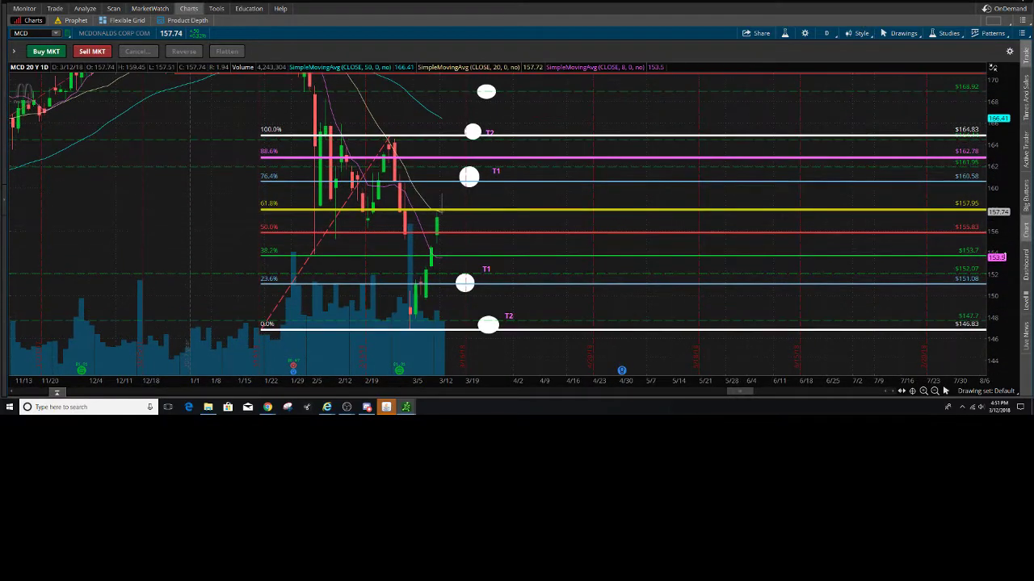
drag(999, 210, 999, 242)
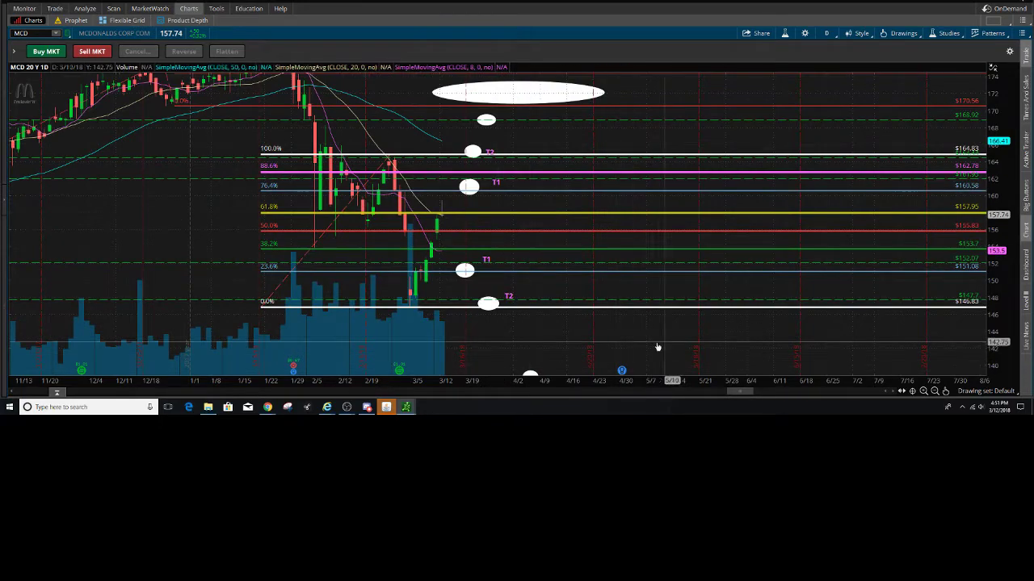
drag(620, 266, 646, 371)
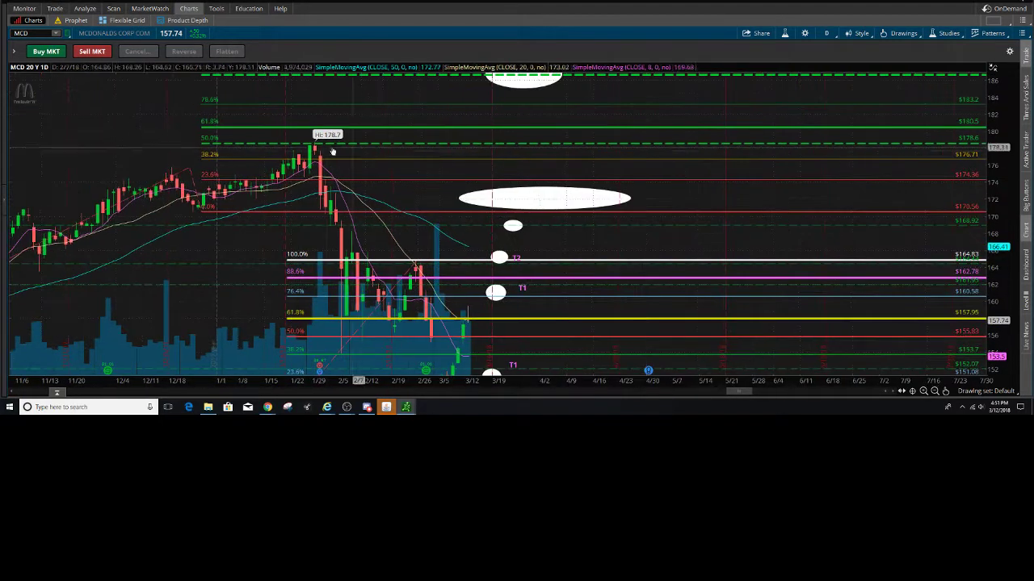
drag(609, 249, 592, 196)
Step: Draw a trial Fibonacci retracement from MCD's January high, about 178.82, down to about 146.88, and delete it
right_click(430, 184)
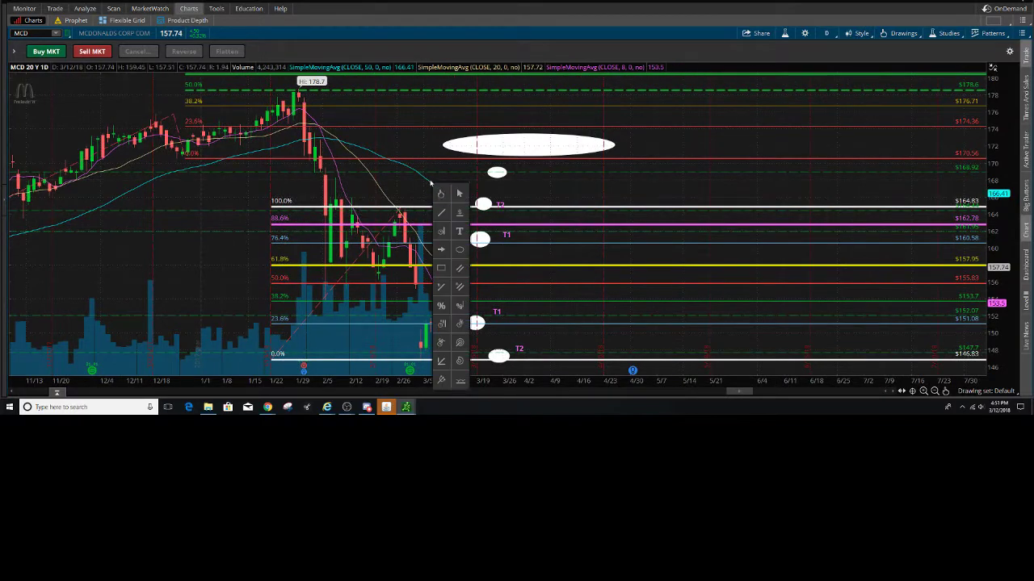
click(441, 306)
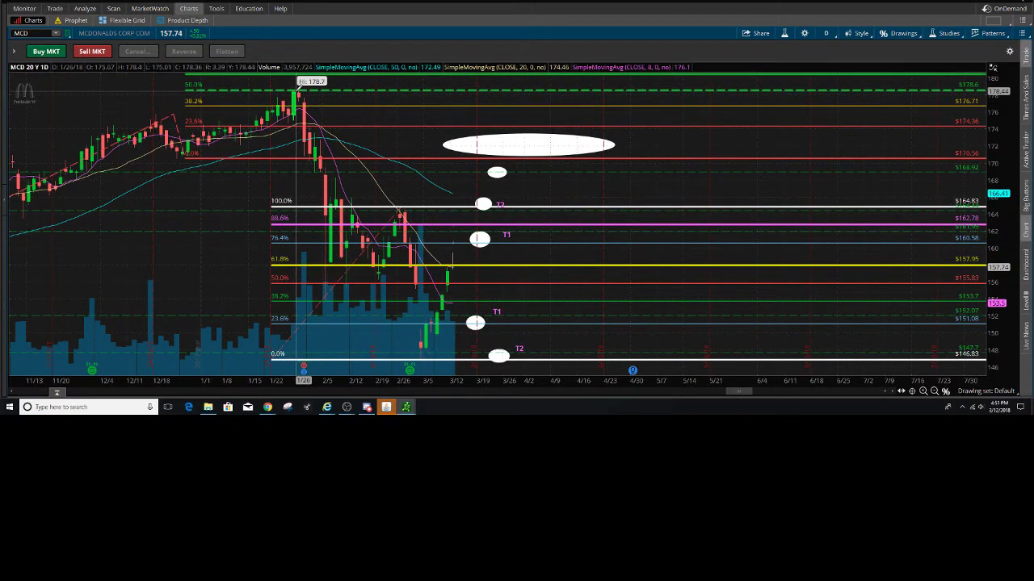
click(298, 88)
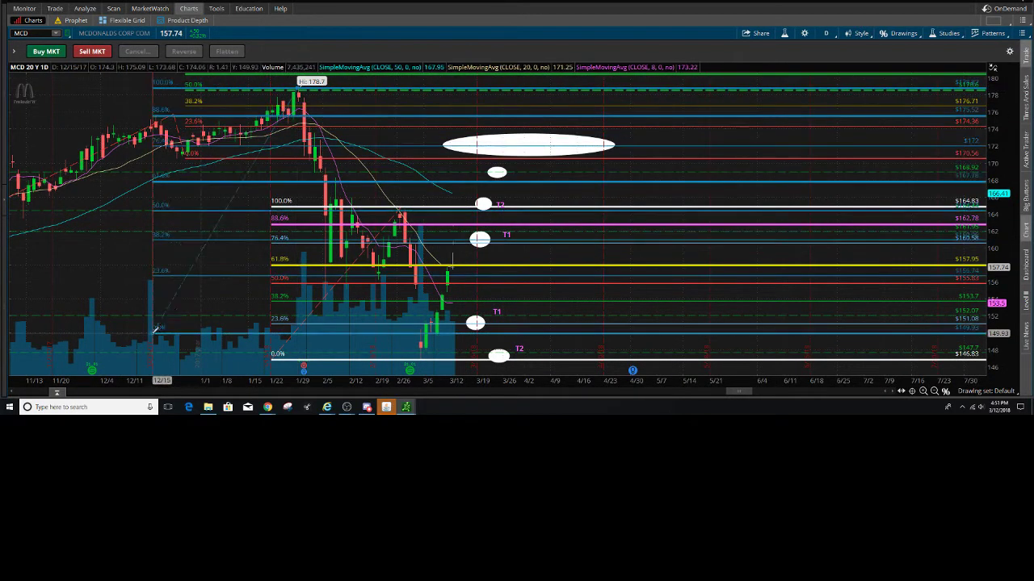
drag(150, 355, 151, 355)
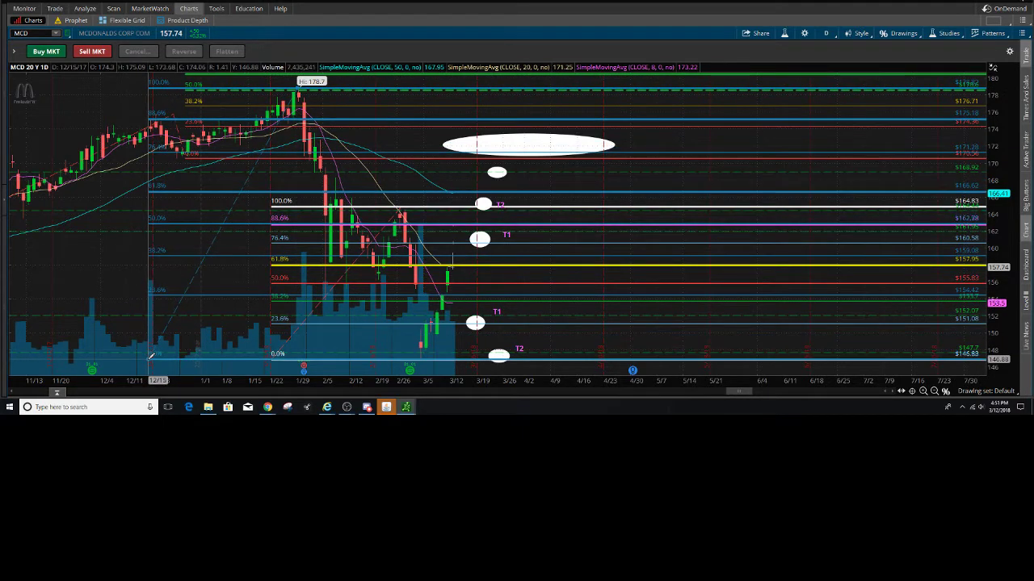
click(190, 218)
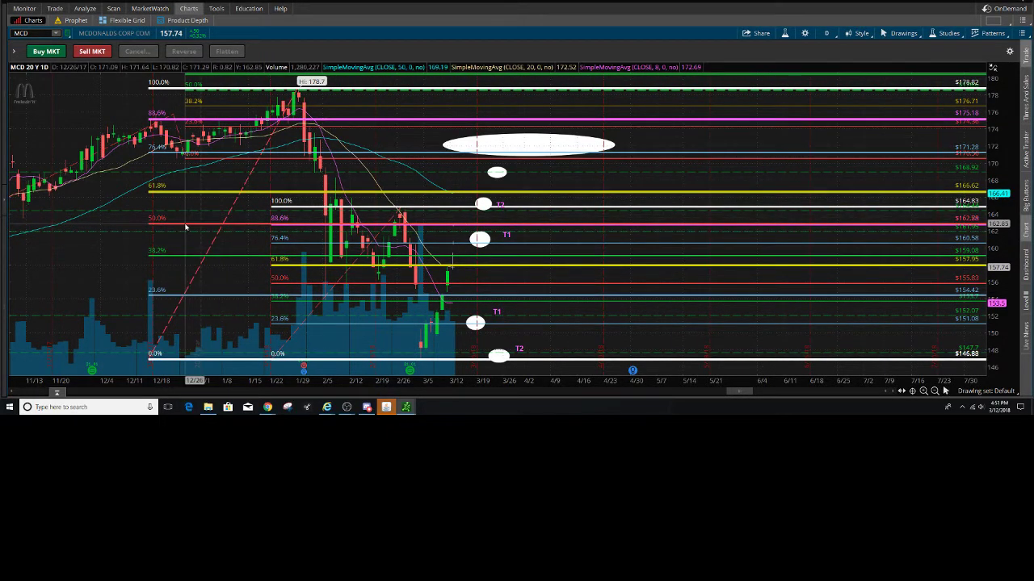
key(Delete)
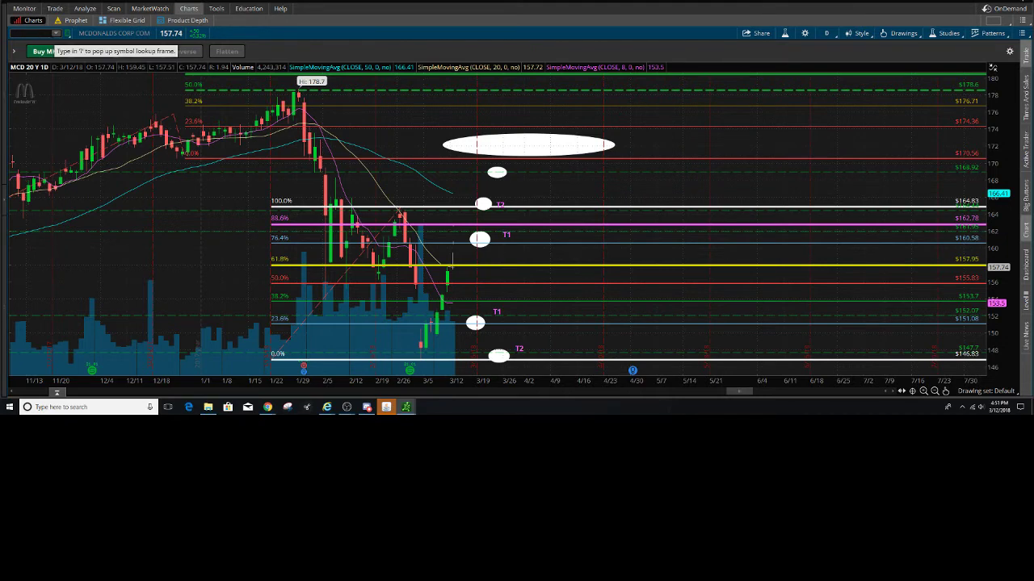
Step: Load the BABA daily chart and enlarge the recent candles around the T1, T2 and T3 targets
text(BABA)
key(Return)
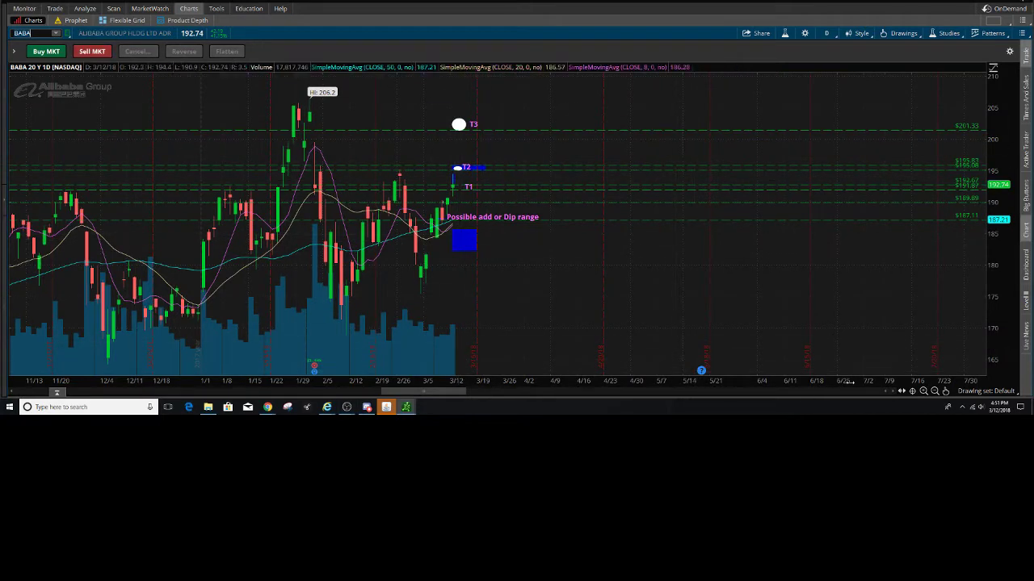
click(924, 391)
drag(910, 303, 524, 335)
drag(993, 286, 993, 261)
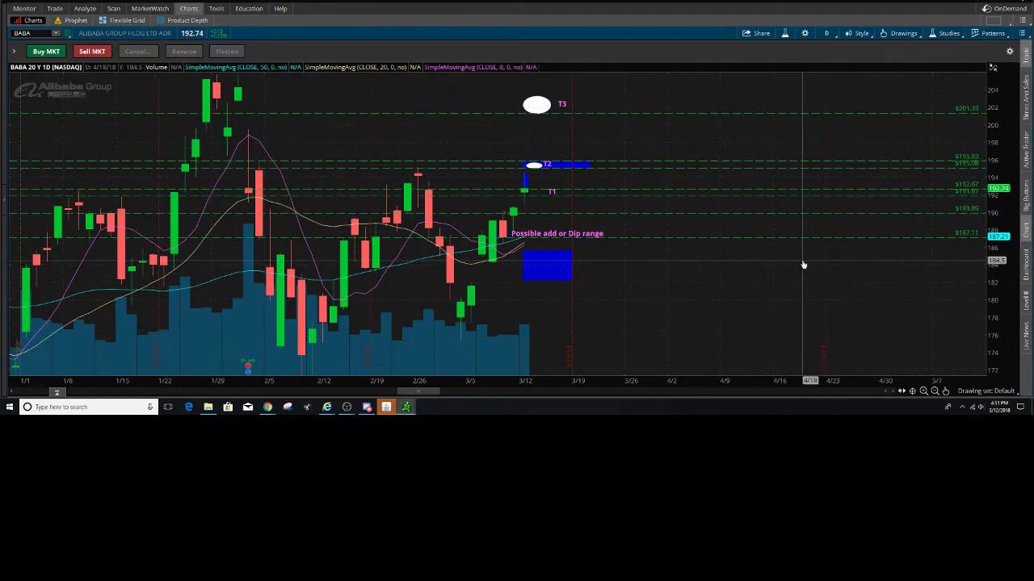
drag(801, 263, 783, 266)
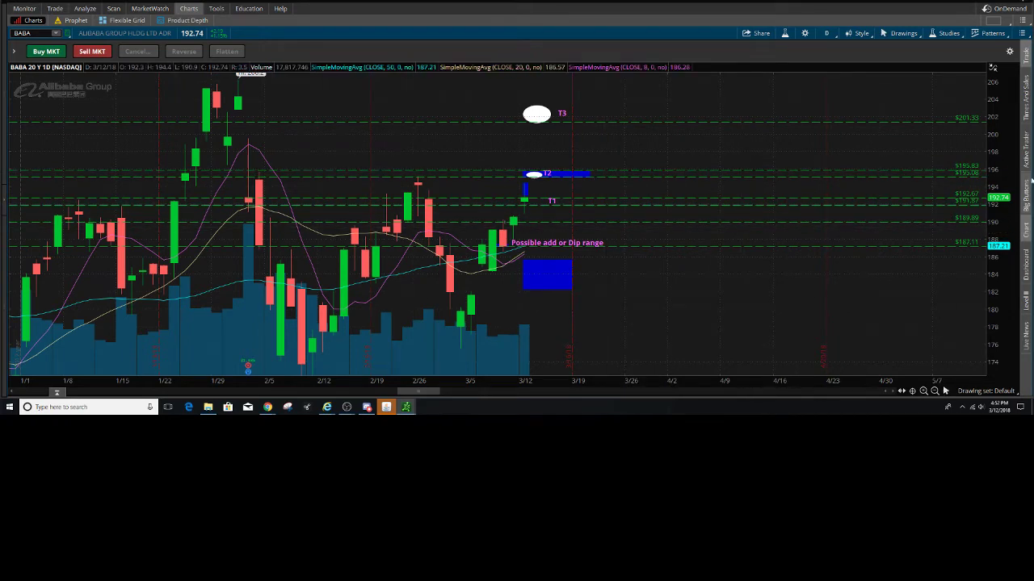
Step: Draw a Fibonacci retracement on BABA from the recent high, about 206.35, down to the February low, about 168.83
drag(1013, 115, 1014, 166)
drag(708, 285, 740, 279)
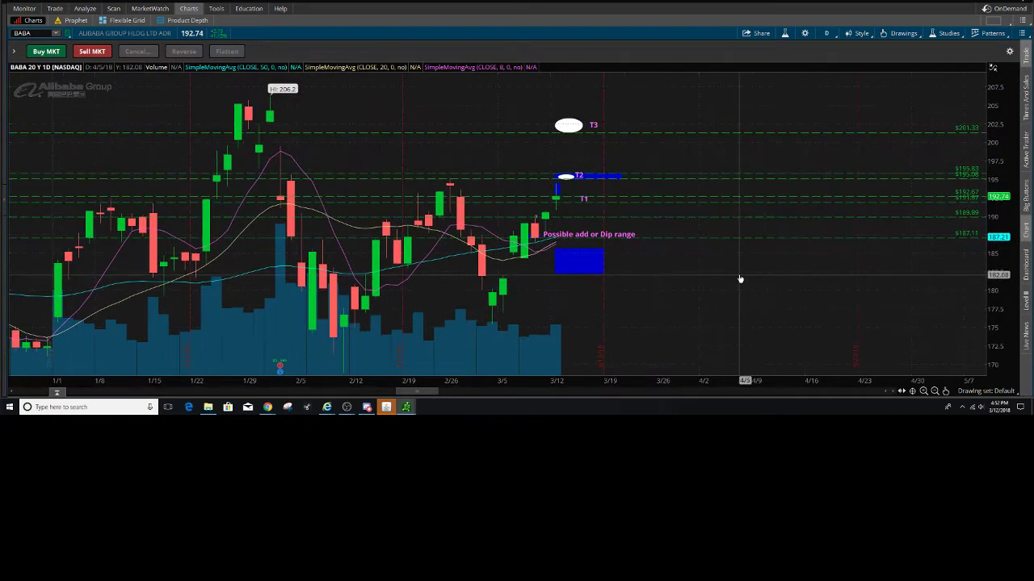
middle_click(740, 279)
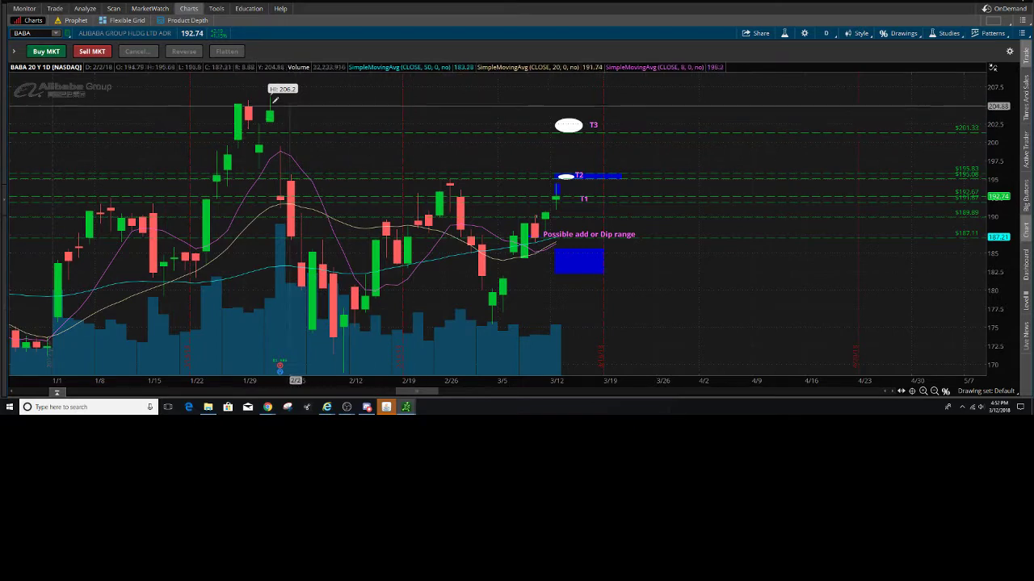
drag(270, 89, 93, 367)
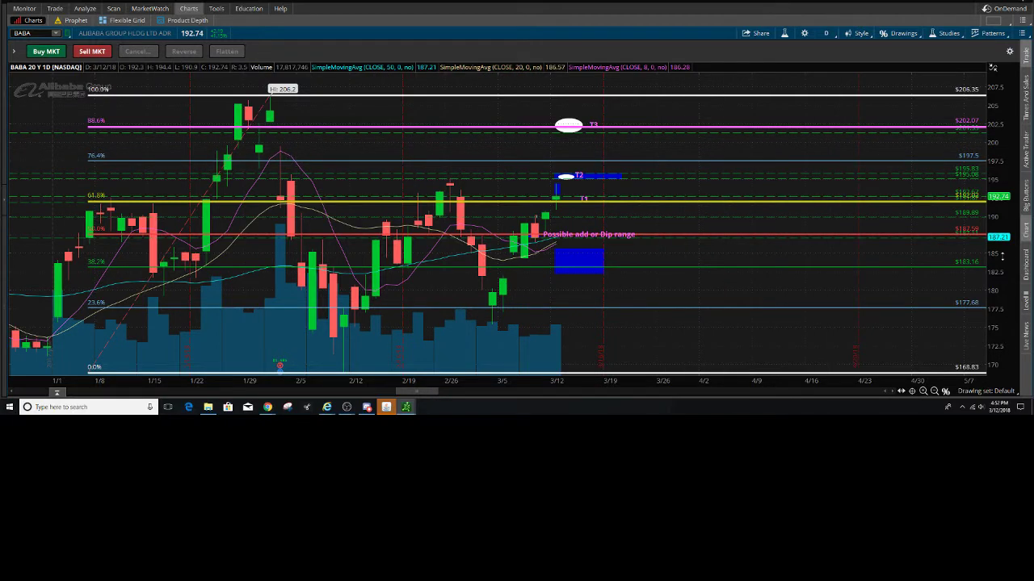
Step: Examine BABA's recent candles, T1 to T3 targets and possible dip range against the new retracement levels
drag(1002, 255, 1001, 252)
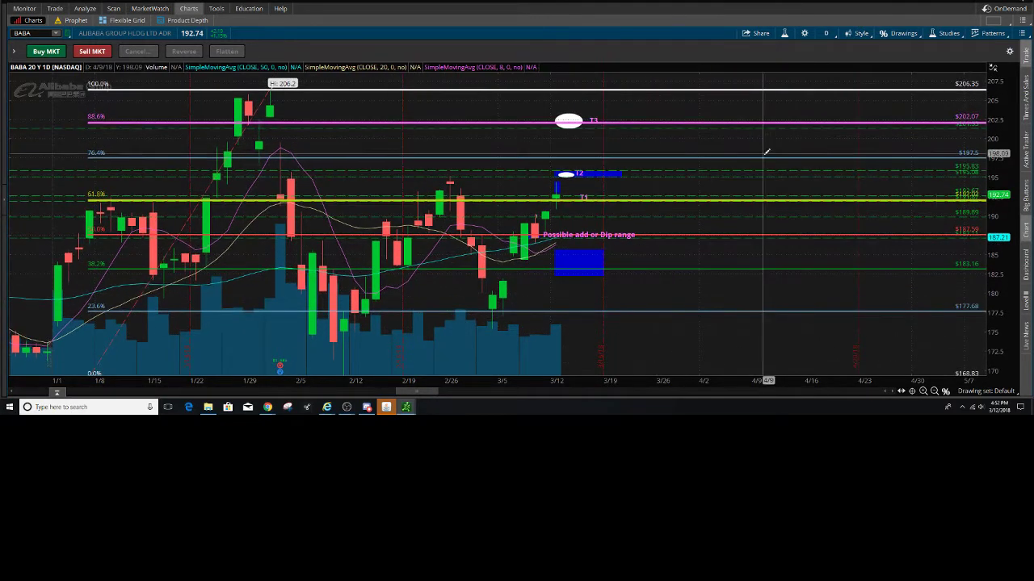
scroll(642, 134, up, 1)
middle_click(642, 137)
click(650, 147)
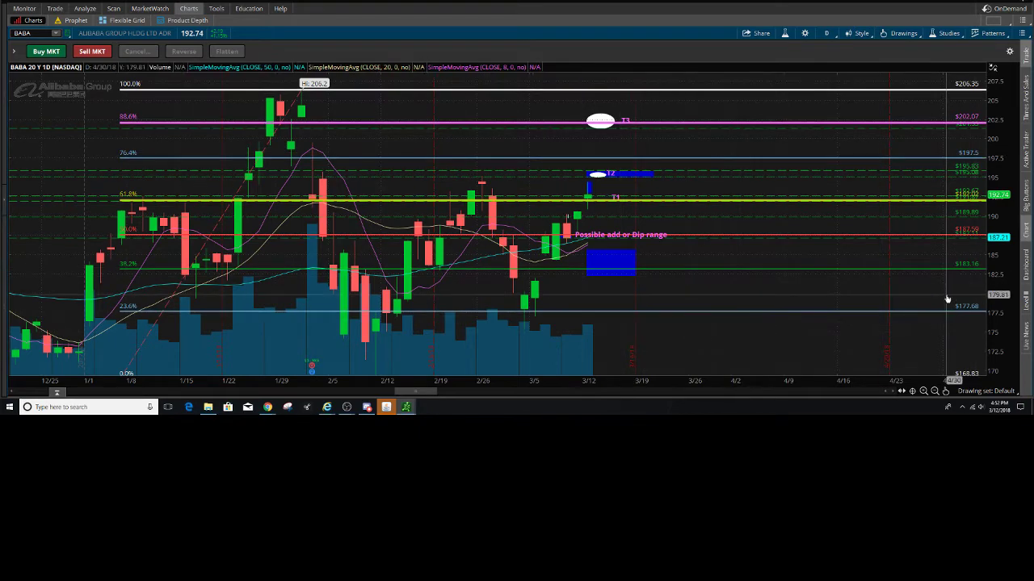
drag(944, 297, 859, 304)
drag(1007, 309, 1009, 292)
drag(720, 307, 790, 302)
drag(1002, 145, 1002, 161)
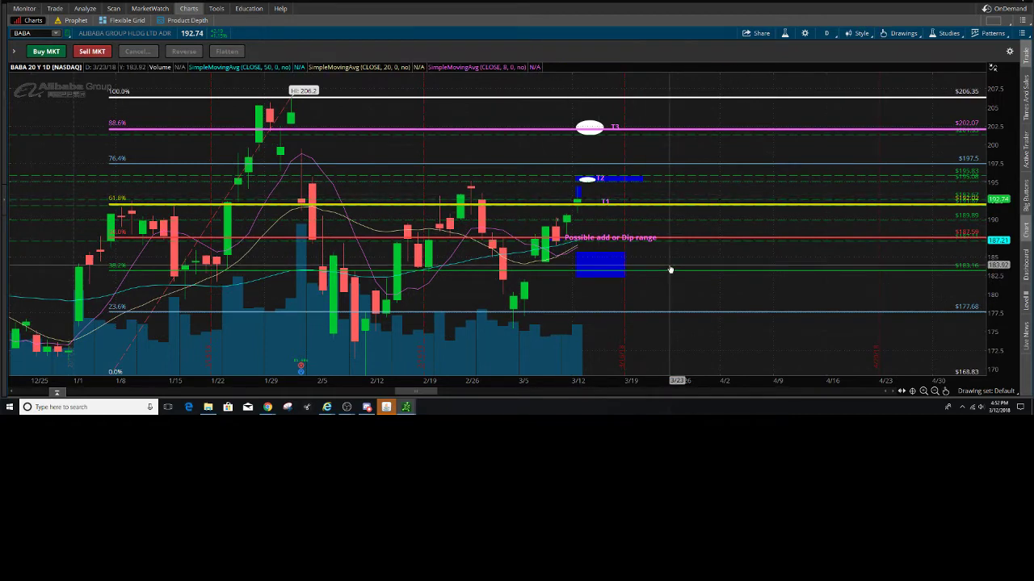
drag(681, 260, 699, 270)
click(180, 147)
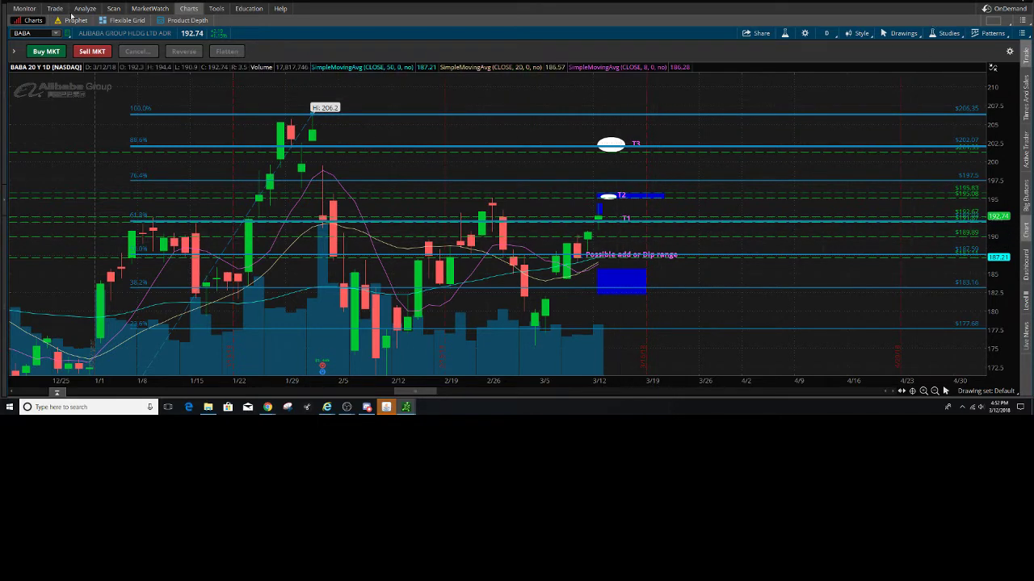
Step: Switch the chart to the AAPL symbol
click(29, 34)
key(BackSpace)
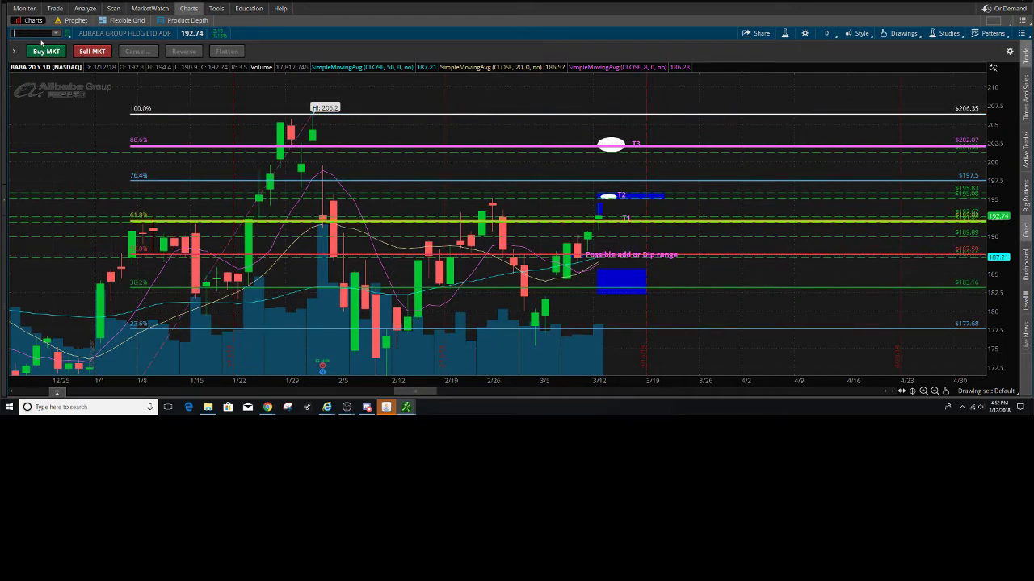
text(AAPL)
key(Return)
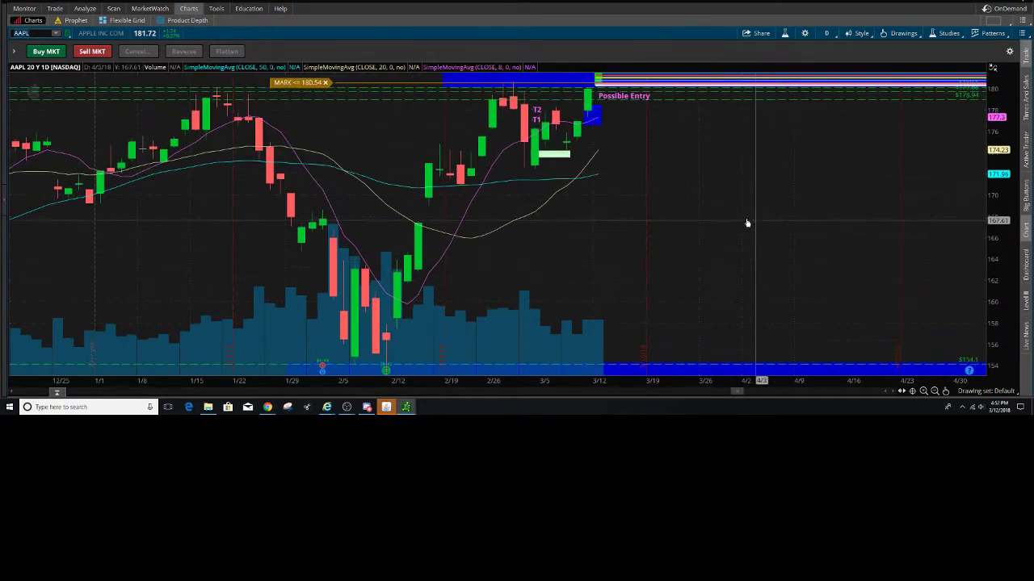
Step: Delete the old Fibonacci retracement that starts at AAPL's latest candle, leaving the large blue rectangle in place
drag(746, 223, 683, 352)
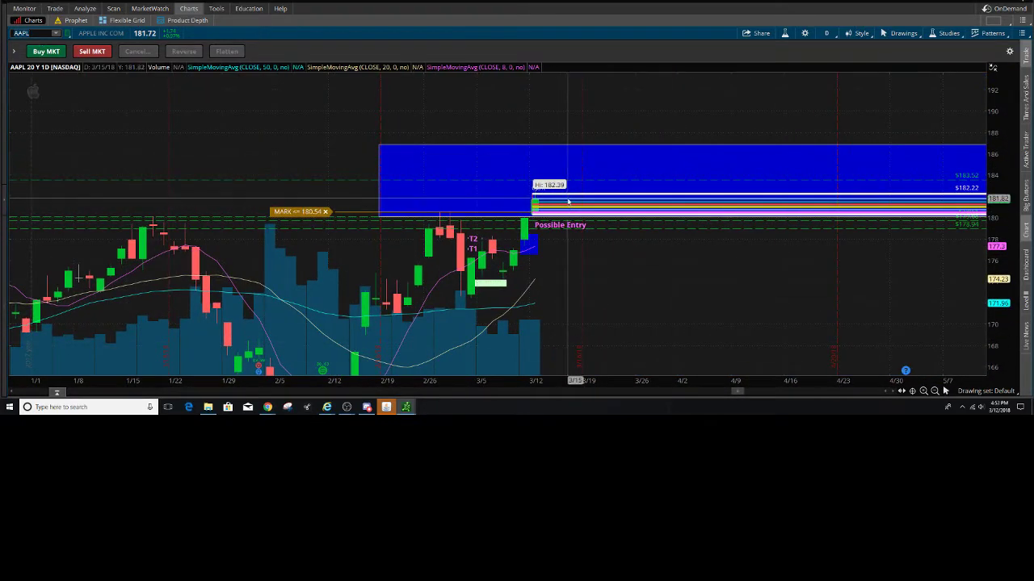
click(568, 201)
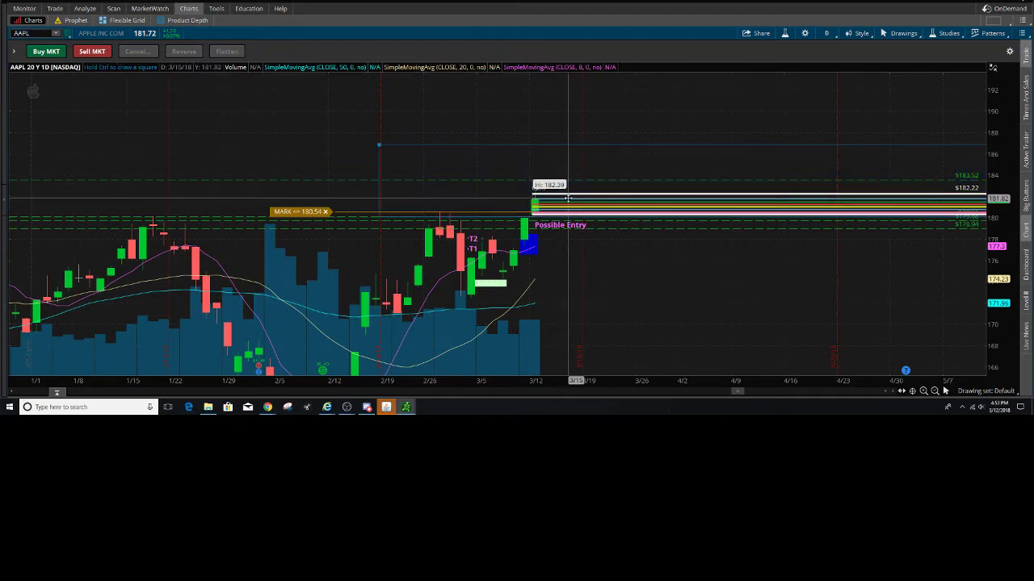
click(570, 201)
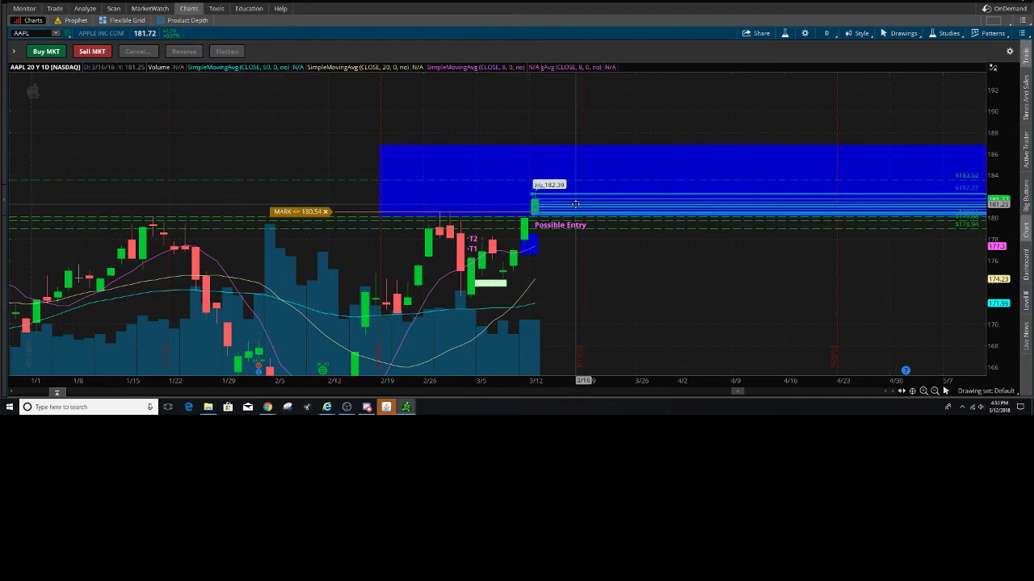
Step: Draw a Fibonacci retracement on AAPL spanning the large blue rectangle's height, from about 186.86 down to about 180.19
drag(664, 278, 497, 271)
middle_click(667, 288)
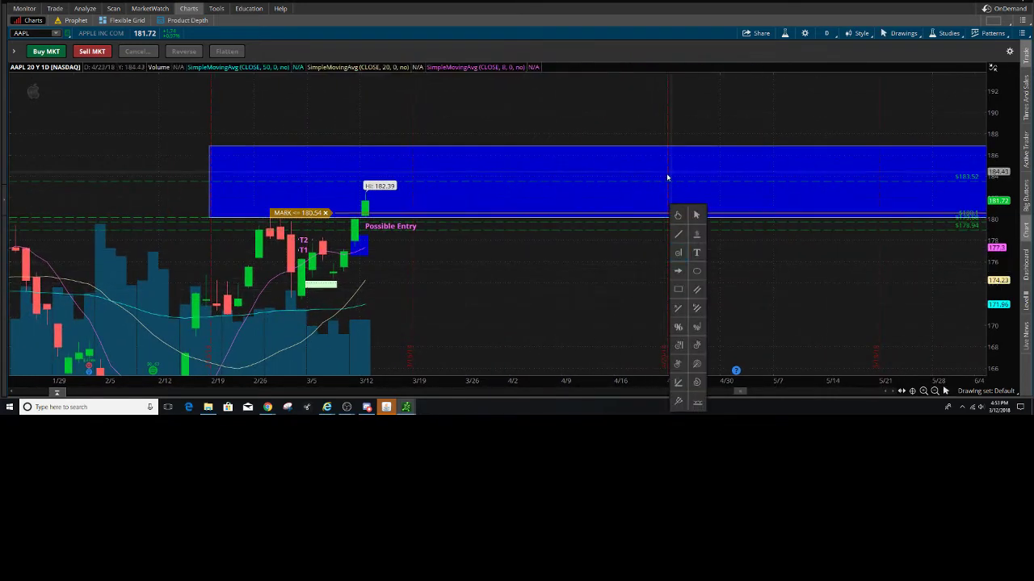
click(678, 327)
click(579, 144)
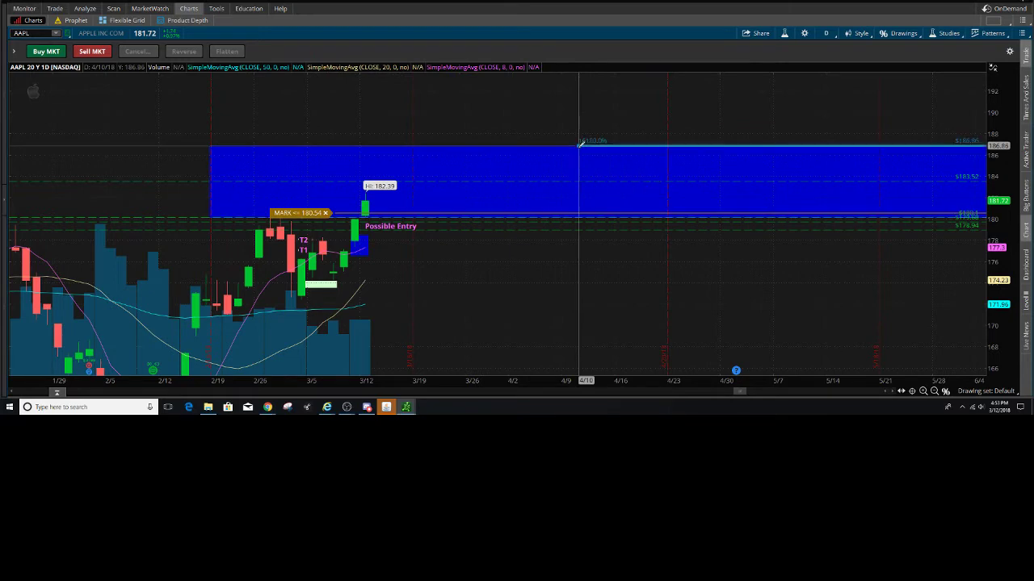
click(578, 216)
middle_click(581, 295)
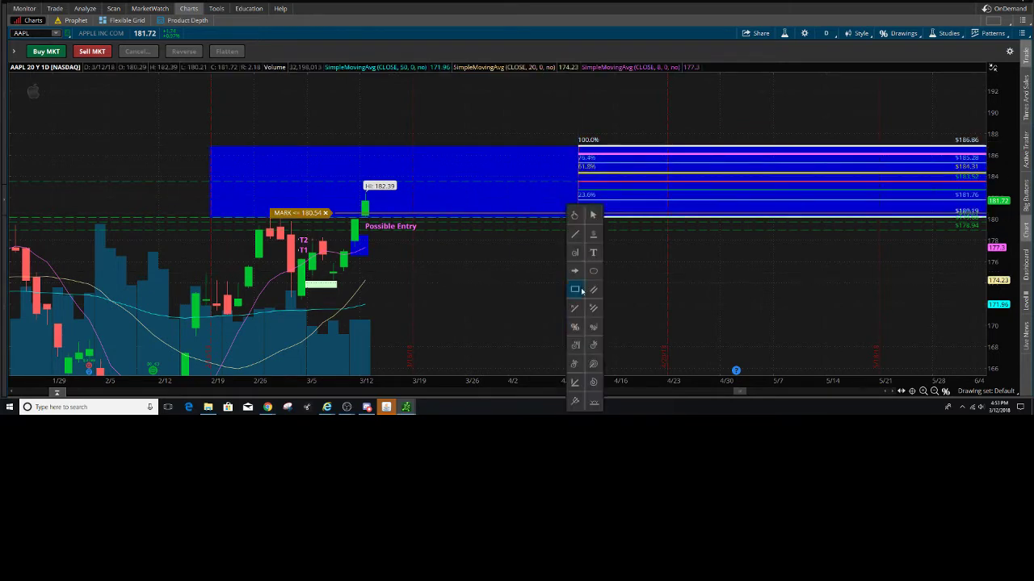
click(592, 235)
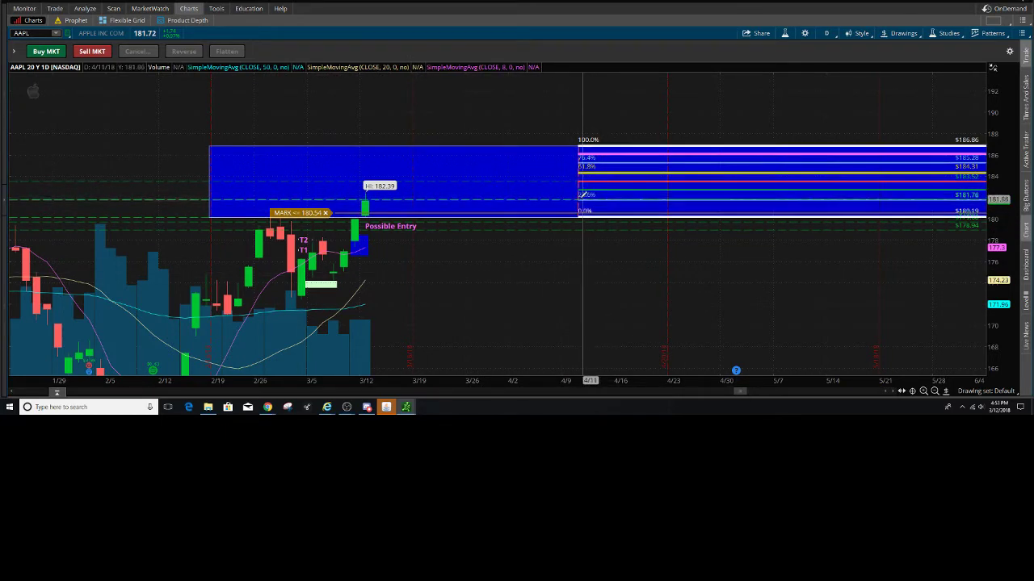
middle_click(597, 214)
click(597, 215)
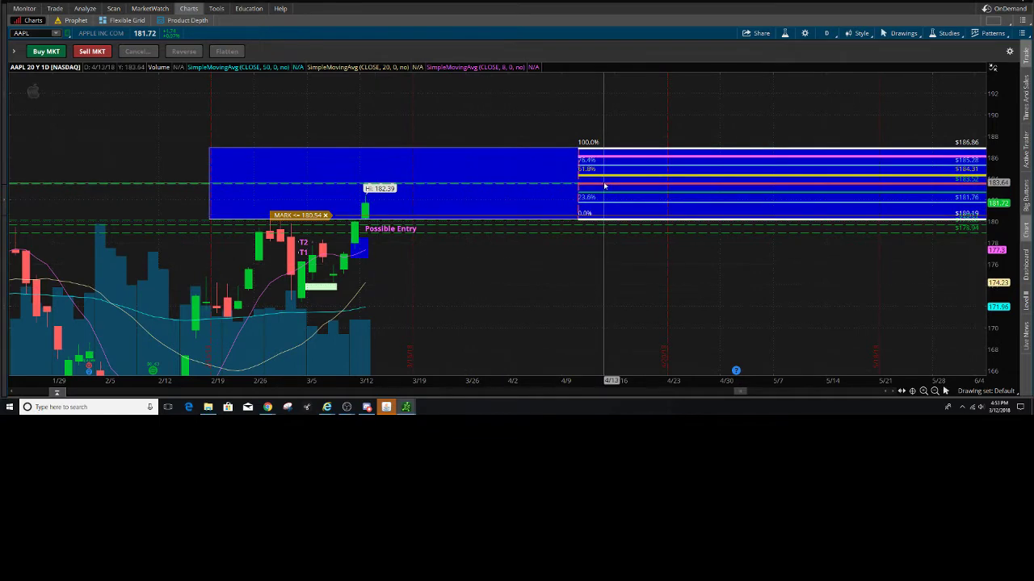
Step: Examine AAPL's new retracement levels inside the blue rectangle and the recent candles around the Possible Entry label
mouse_move(604, 186)
drag(1004, 272, 1015, 193)
drag(859, 283, 778, 331)
drag(713, 304, 736, 300)
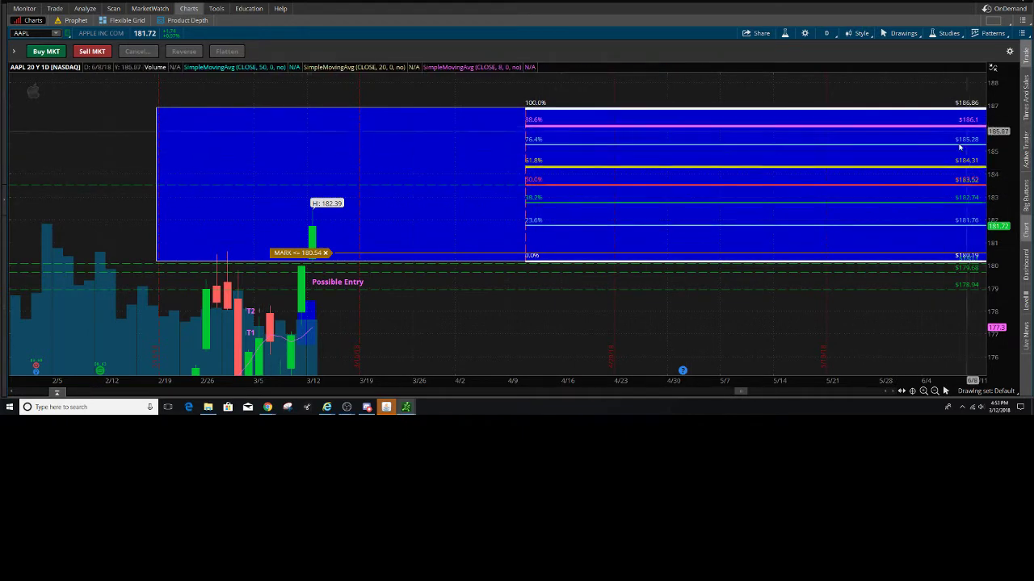
drag(547, 258, 468, 295)
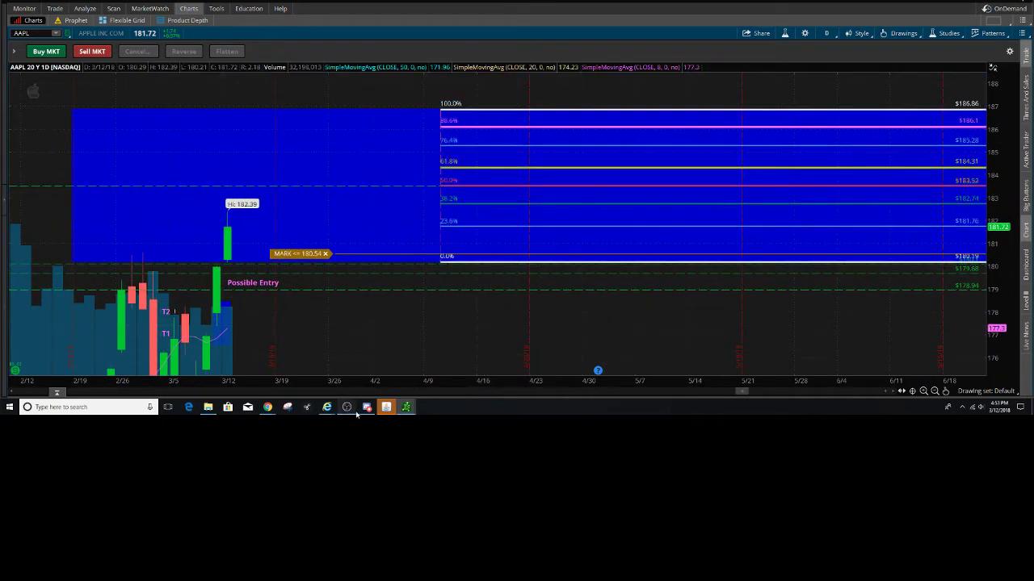
drag(353, 337, 637, 228)
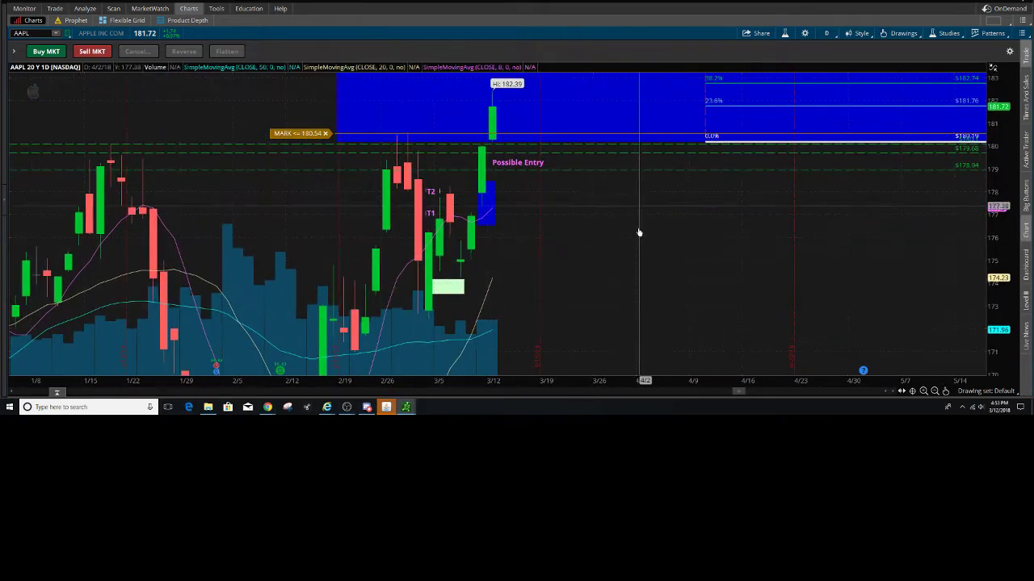
drag(553, 287, 533, 304)
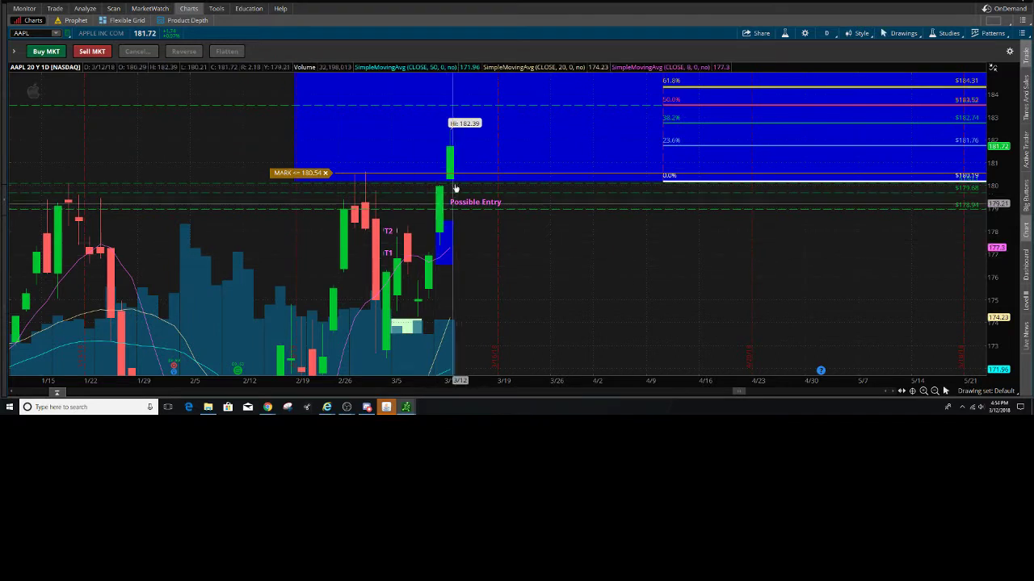
Step: Switch the AAPL chart to the 180 D : 4h time frame and examine the latest candles near the Possible Entry area
click(826, 33)
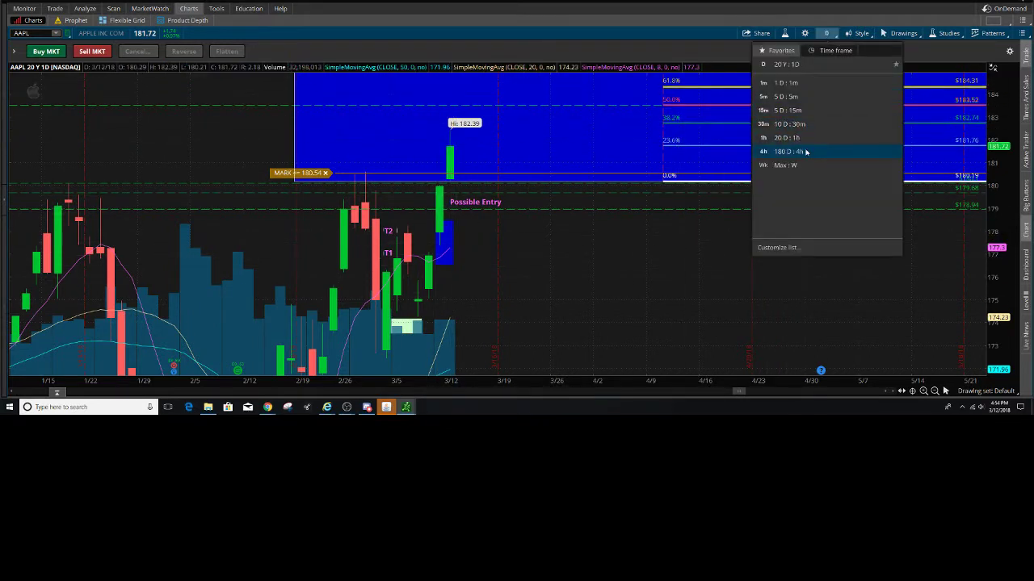
click(787, 151)
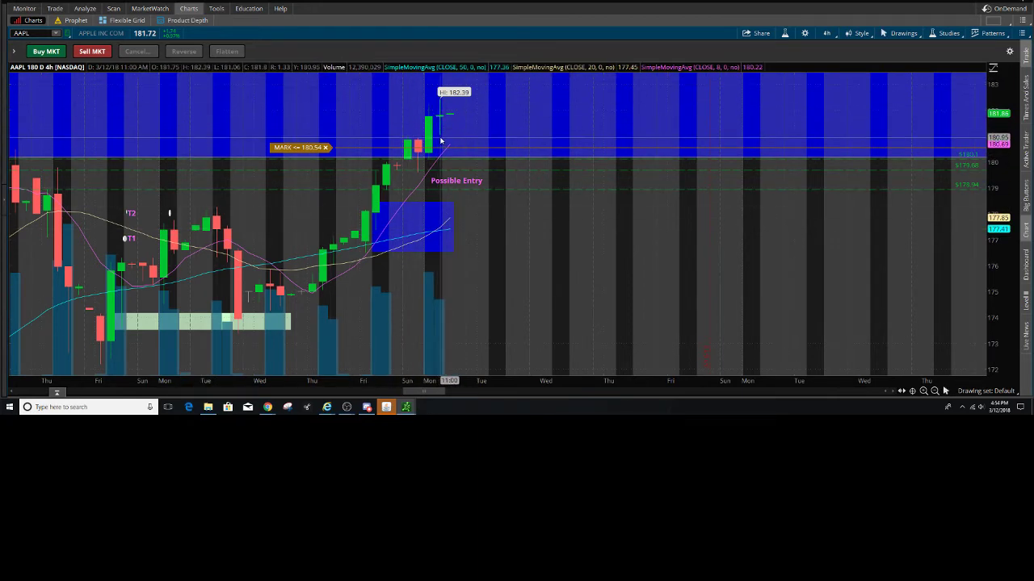
mouse_move(438, 141)
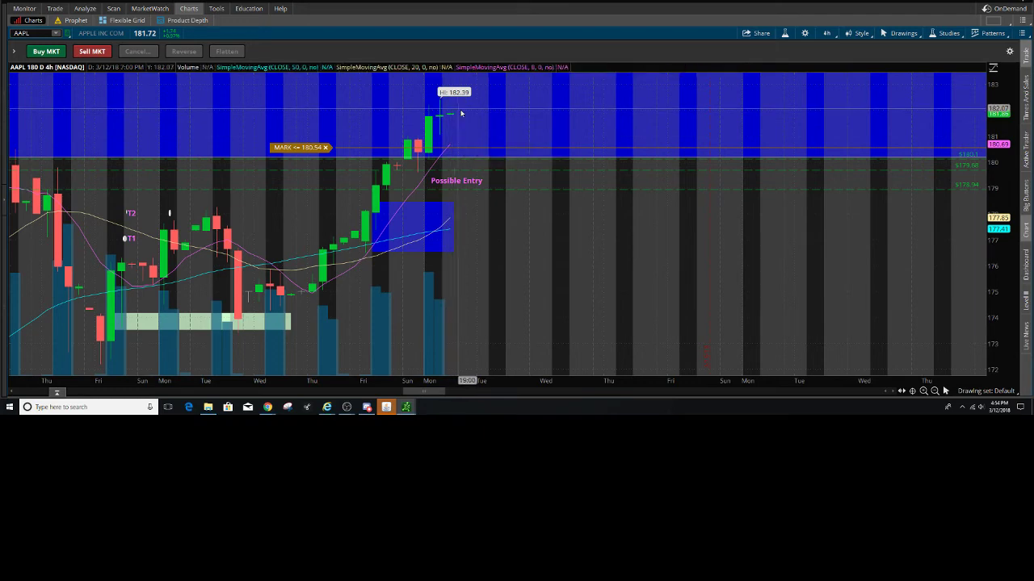
drag(551, 257, 528, 241)
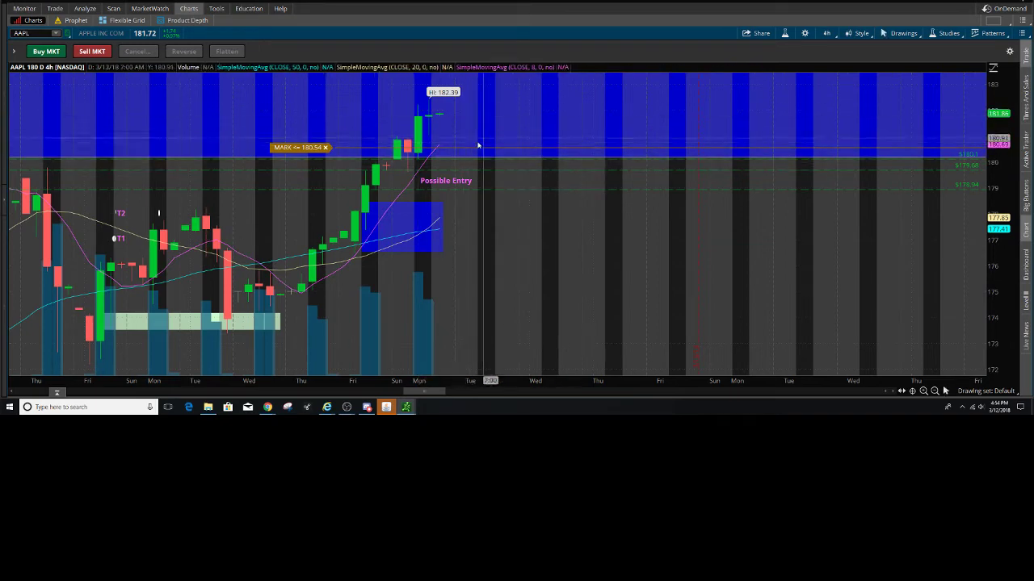
drag(512, 257, 641, 273)
scroll(640, 274, down, 3)
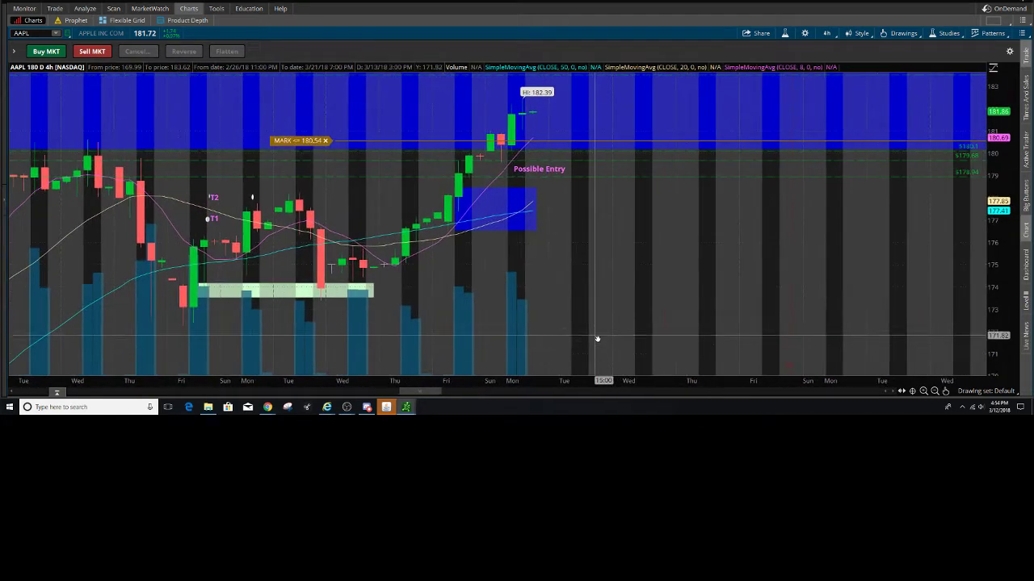
drag(803, 251, 803, 271)
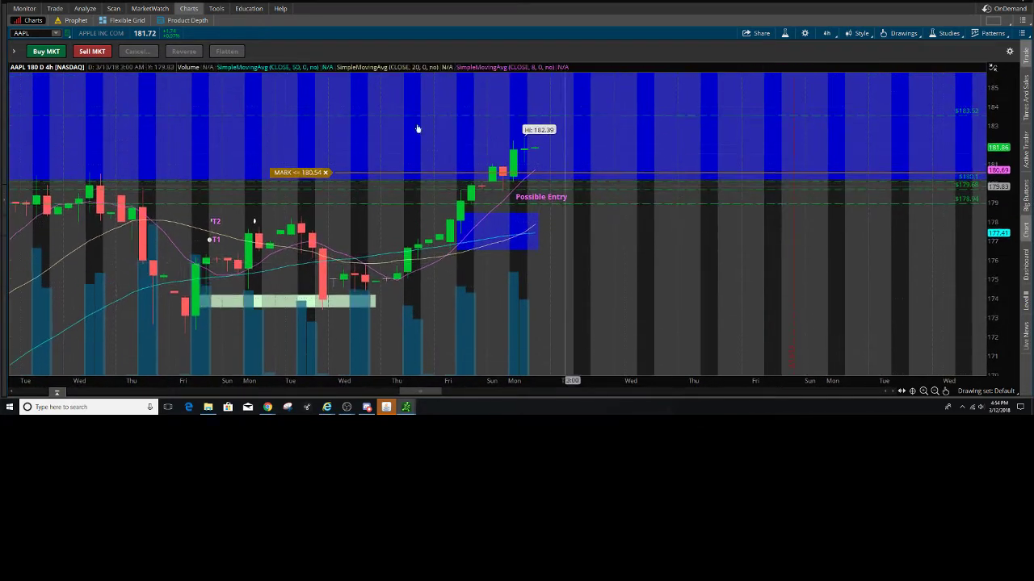
Step: Switch the chart to the SPY symbol
click(42, 33)
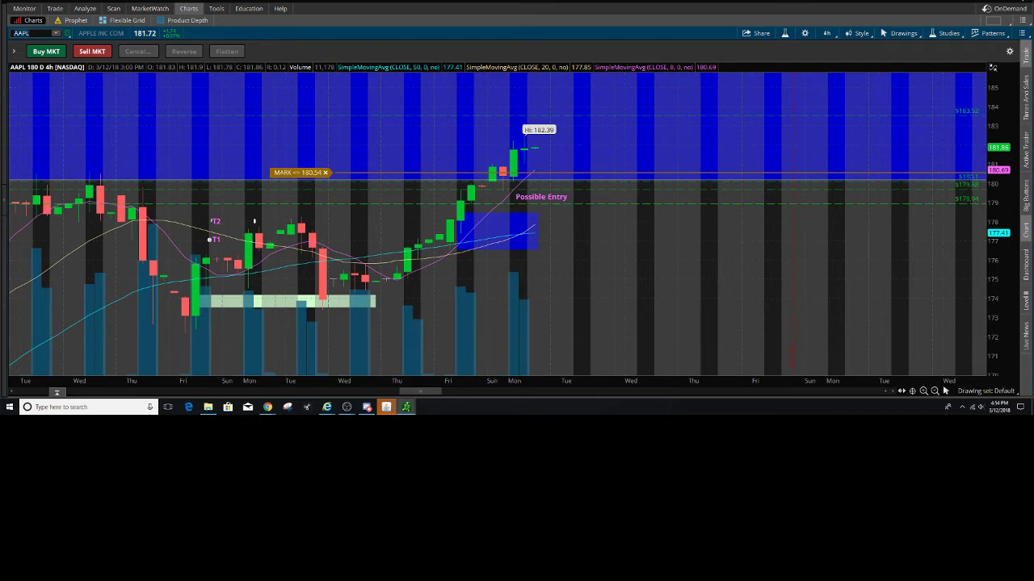
key(BackSpace)
text(SPY)
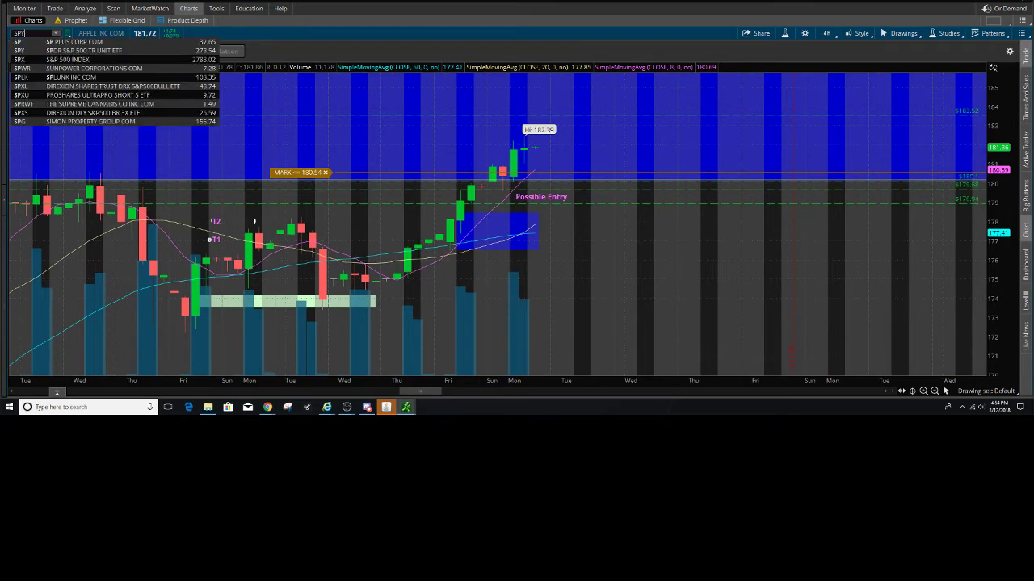
key(Return)
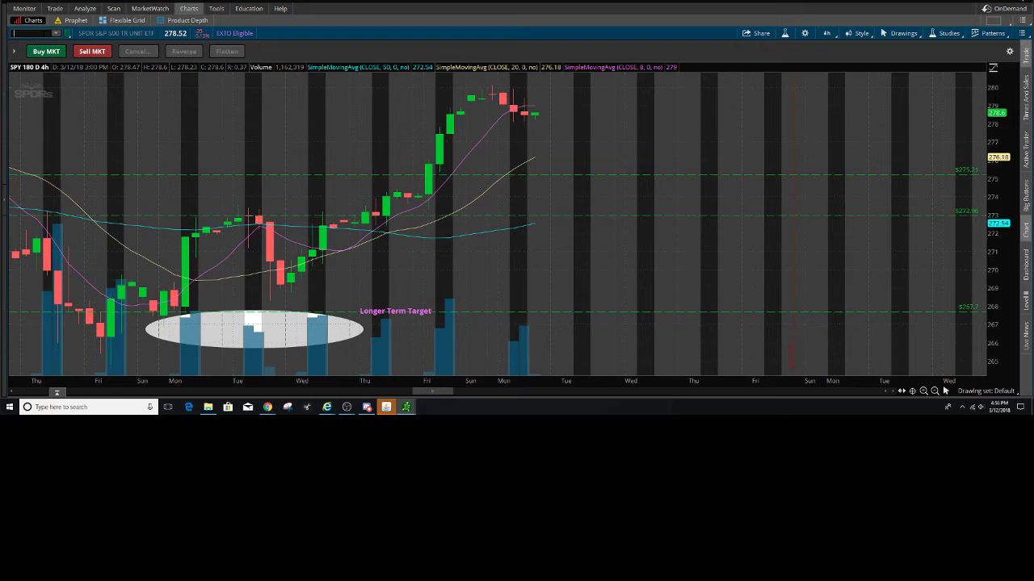
Step: Switch the chart to the /ESH8 futures and examine the latest candles against the existing retracement and price levels
text(ESH8)
key(Return)
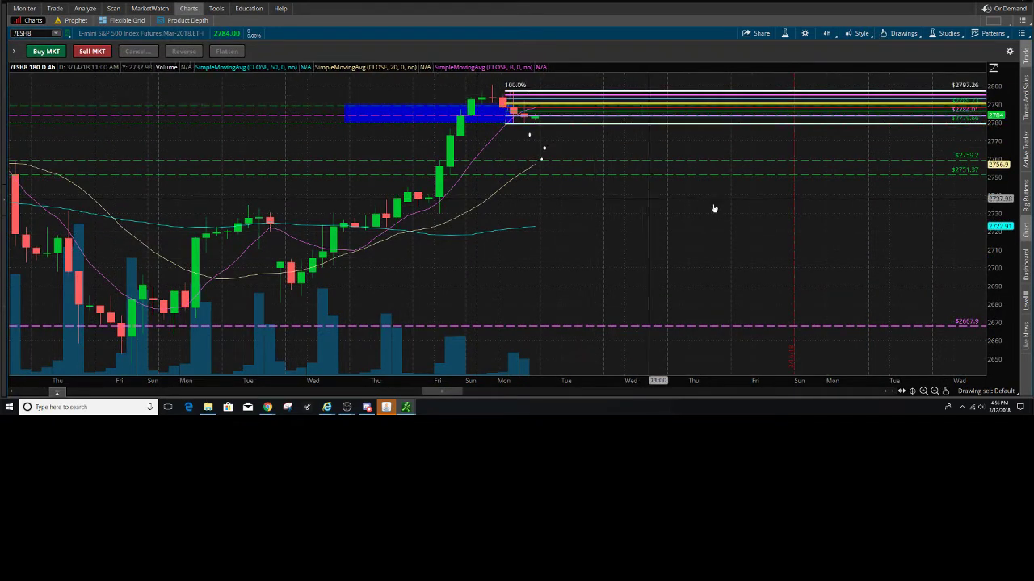
drag(1006, 241, 1006, 165)
drag(694, 173, 651, 372)
drag(1006, 283, 1005, 181)
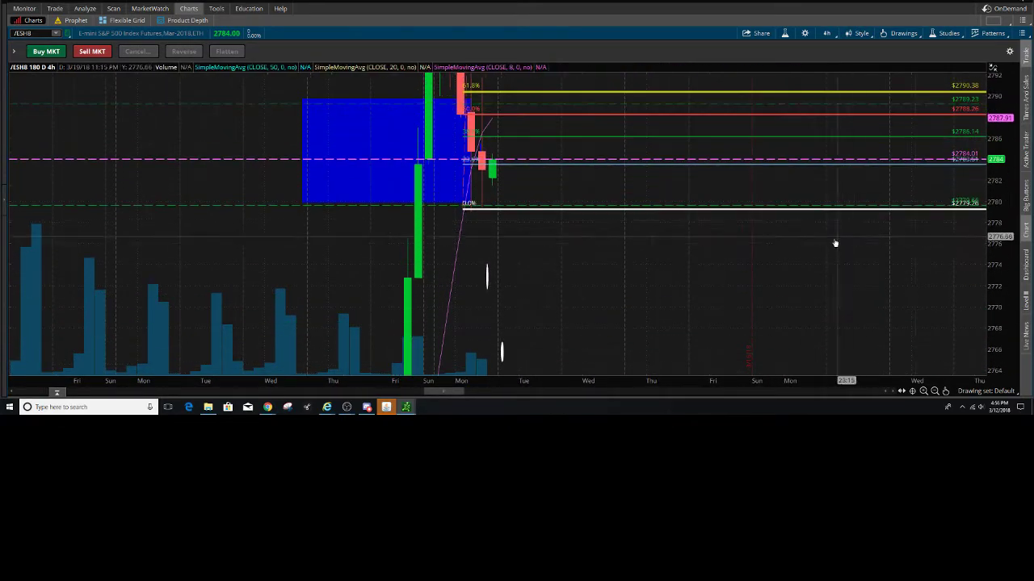
drag(808, 240, 756, 258)
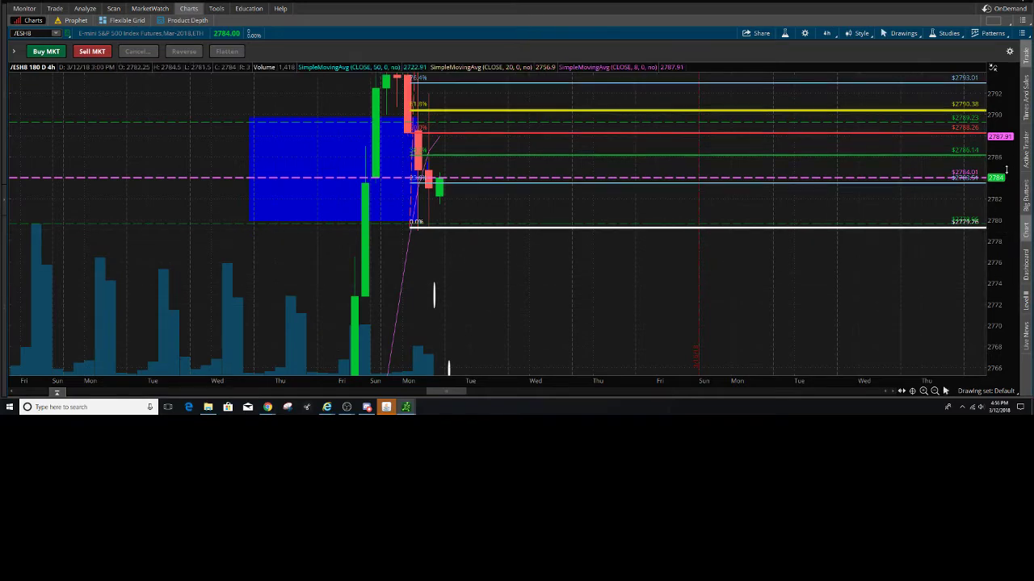
drag(1004, 169, 1012, 260)
drag(784, 304, 679, 263)
drag(998, 113, 1005, 297)
drag(652, 241, 684, 223)
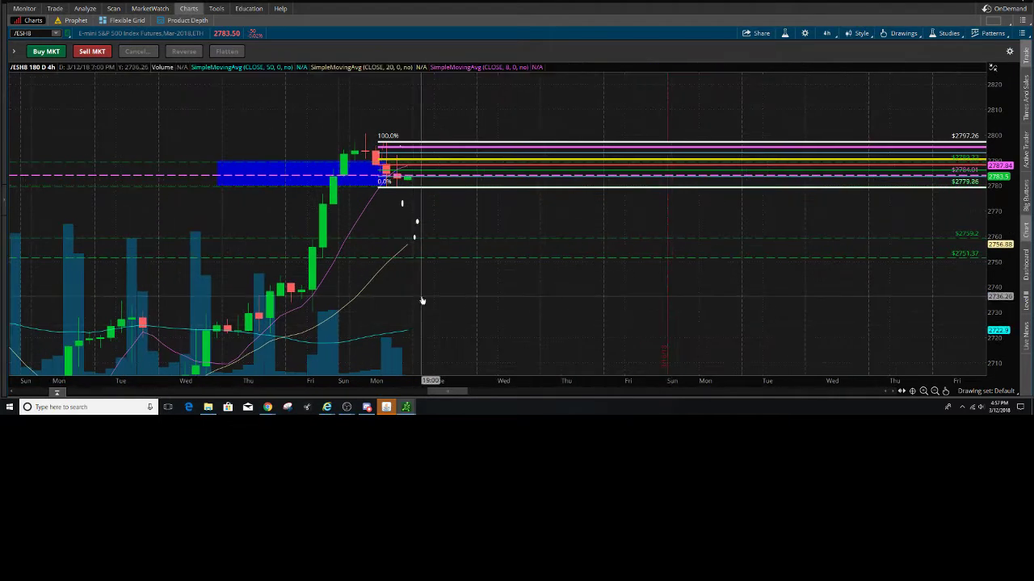
Step: Draw a rectangle on /ESH8 from the March 8 candle's level, about 2742, down to about 2730, extending well past the latest candle
middle_click(520, 309)
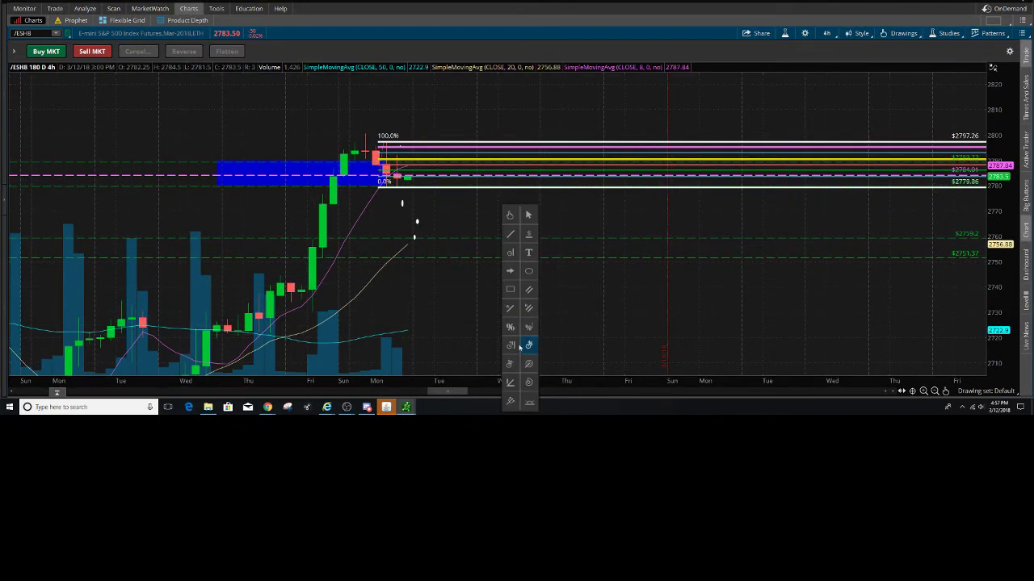
click(507, 289)
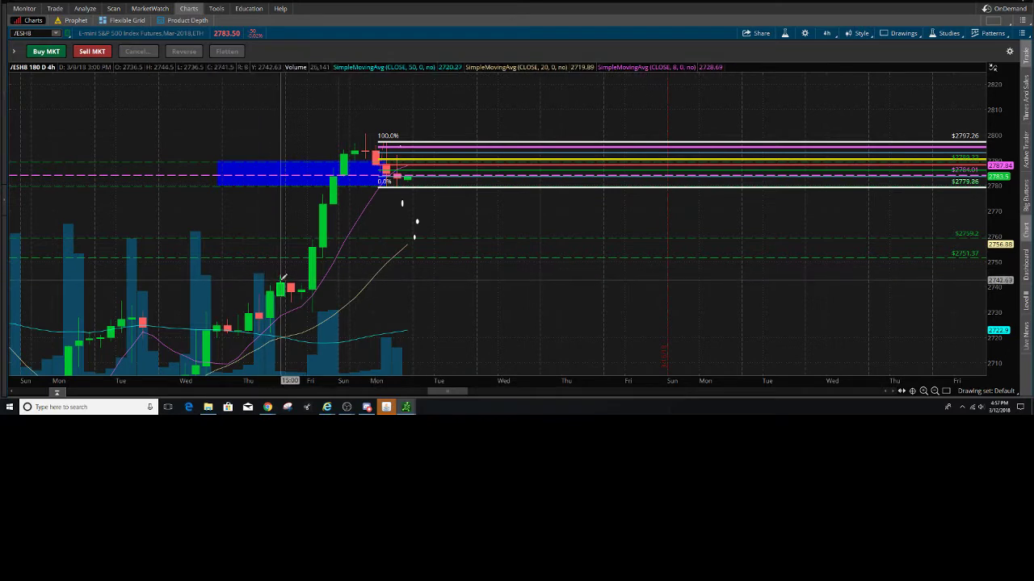
click(282, 281)
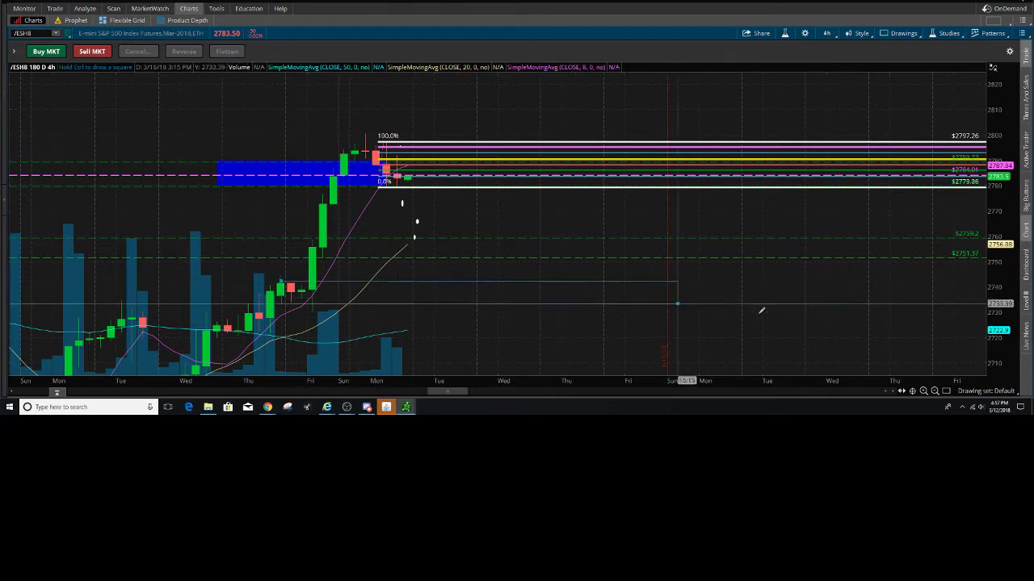
click(944, 310)
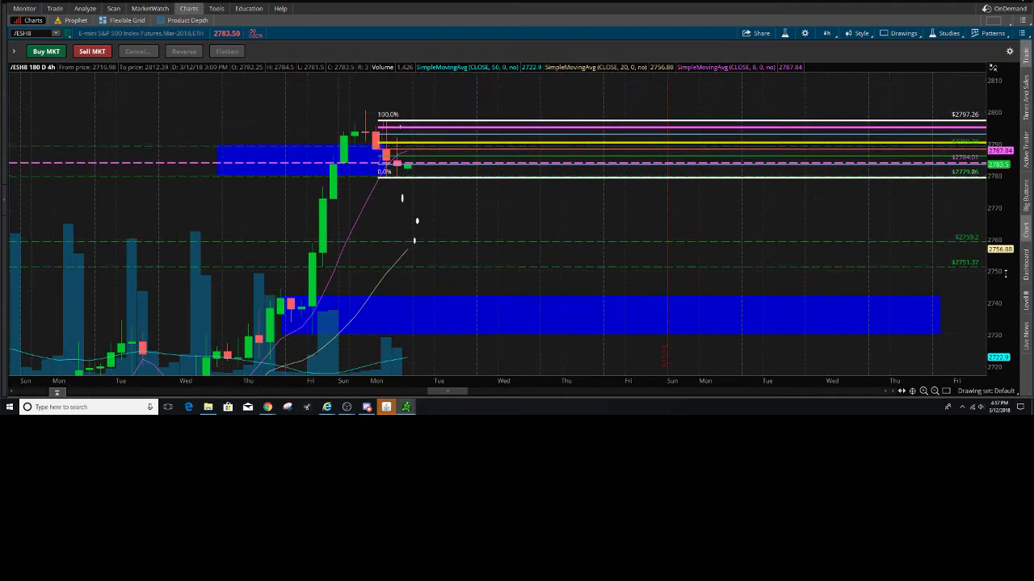
middle_click(748, 276)
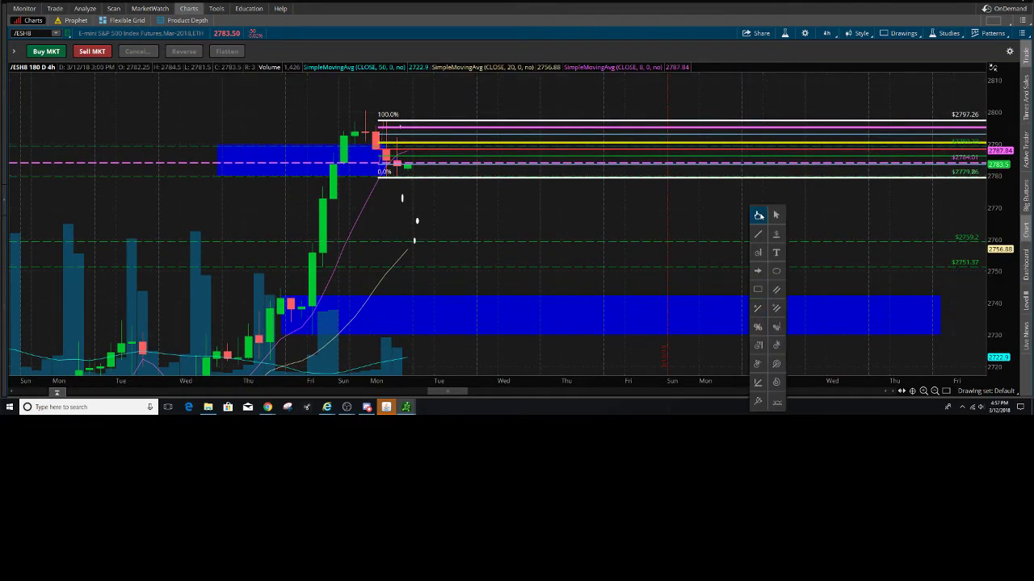
click(759, 214)
Step: Move the 2759.2 price level line on /ESH8 up to 2772.5
mouse_move(588, 229)
mouse_down()
mouse_move(573, 256)
mouse_move(569, 223)
mouse_up()
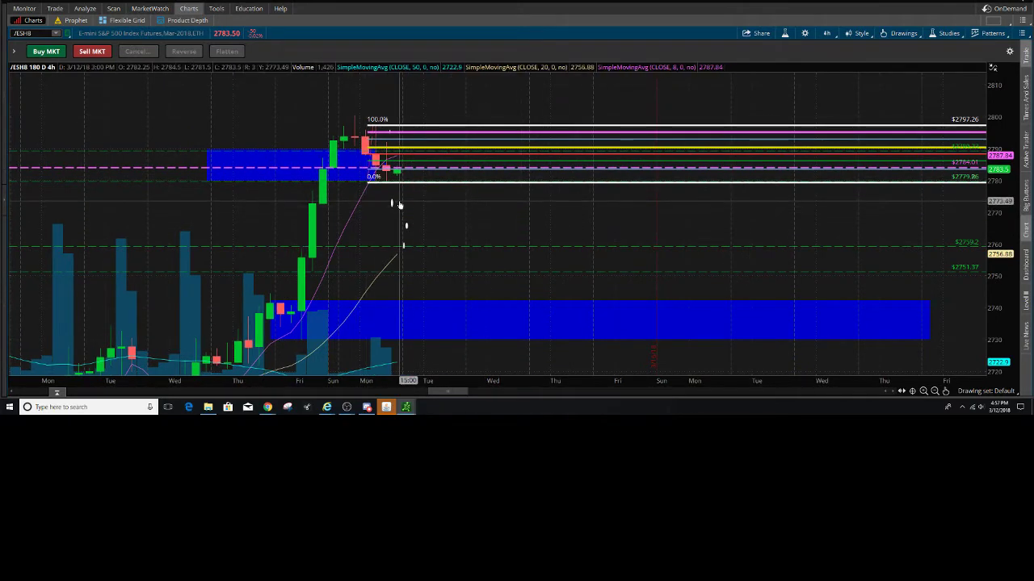
middle_click(426, 210)
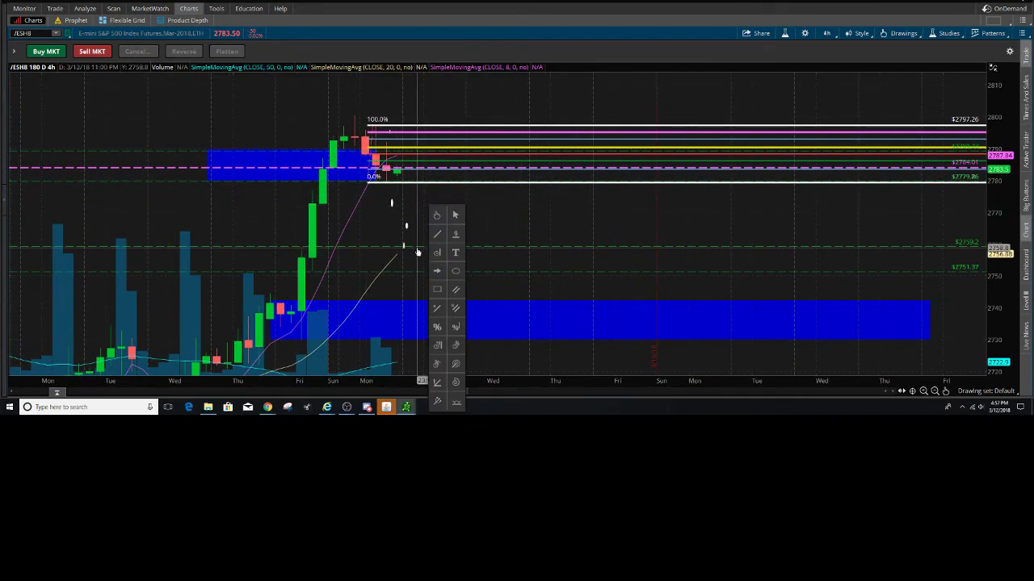
click(417, 248)
drag(418, 249, 434, 204)
click(434, 204)
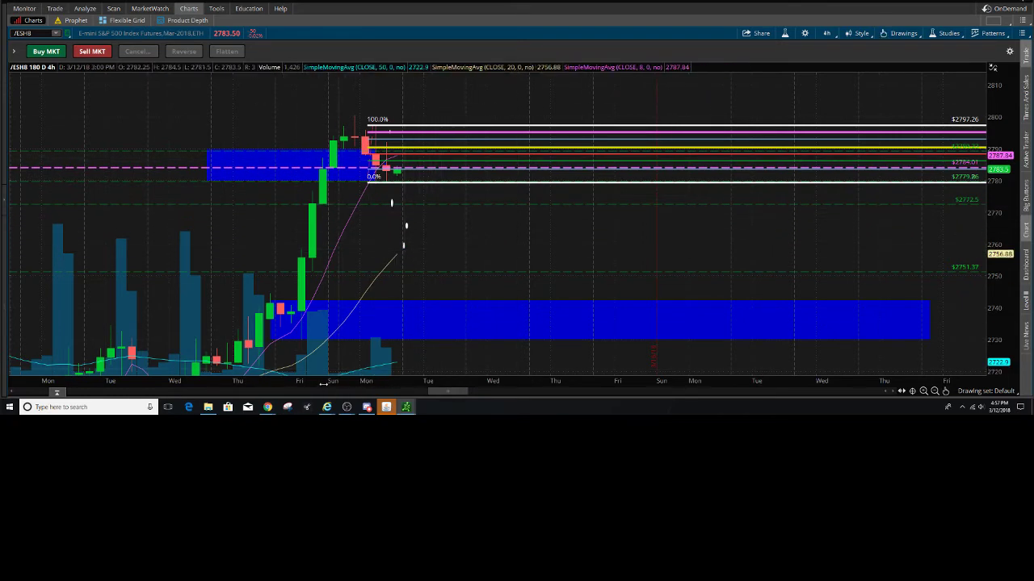
Step: Examine /ESH8's wider 4-hour history back to mid-January against both retracements, the price levels and the blue zones
drag(323, 384, 595, 379)
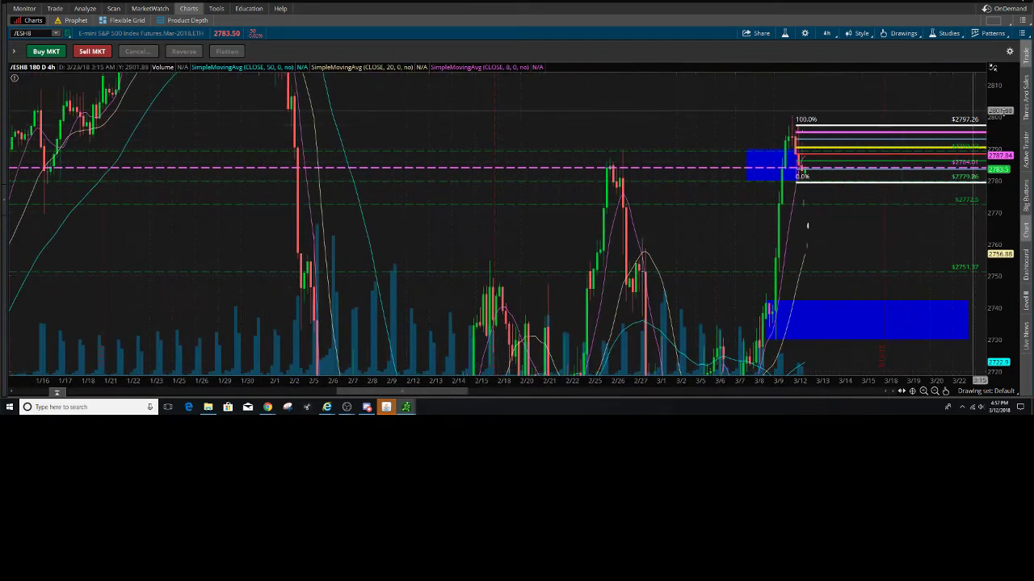
drag(1011, 105, 1014, 241)
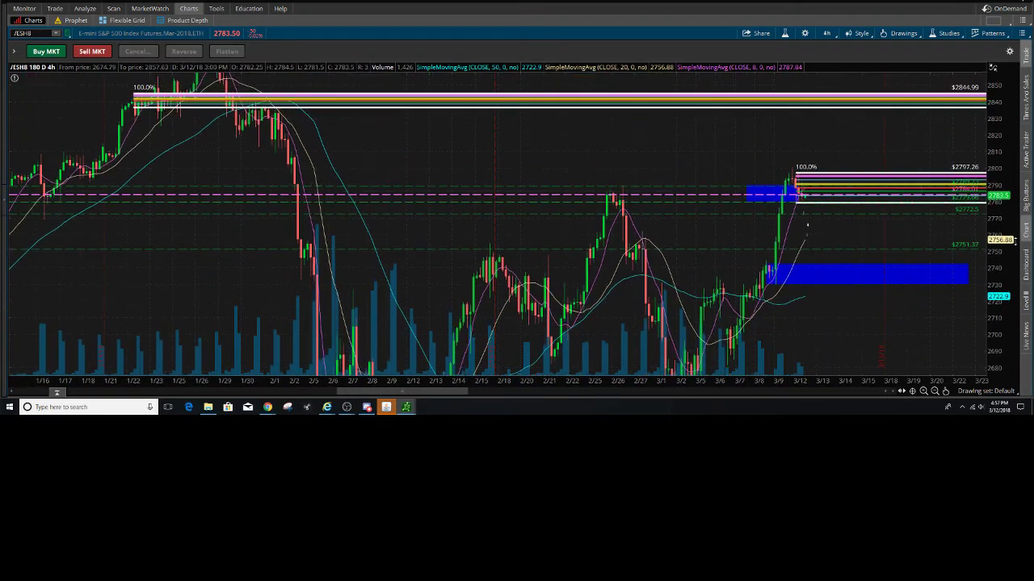
middle_click(505, 168)
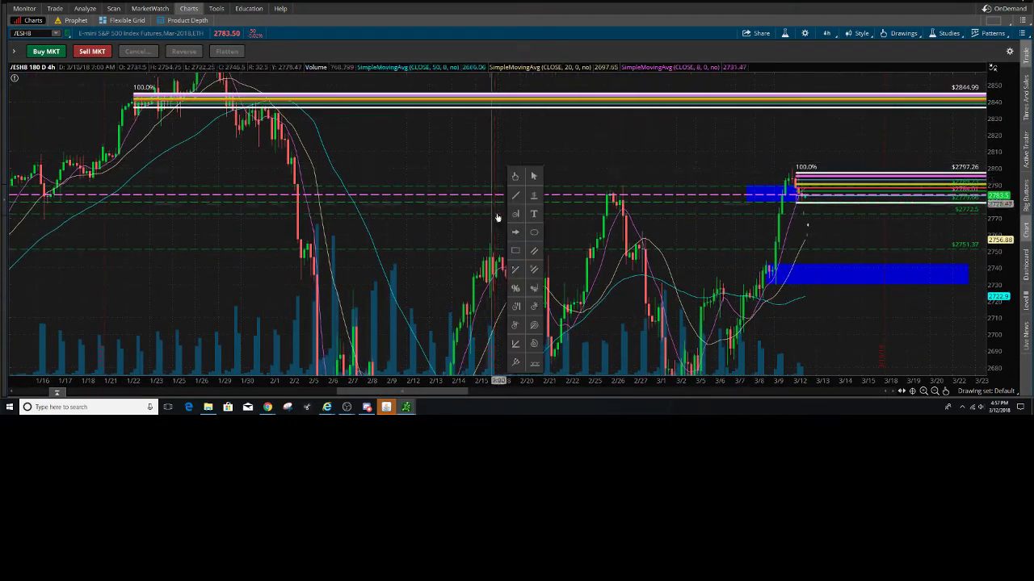
middle_click(398, 158)
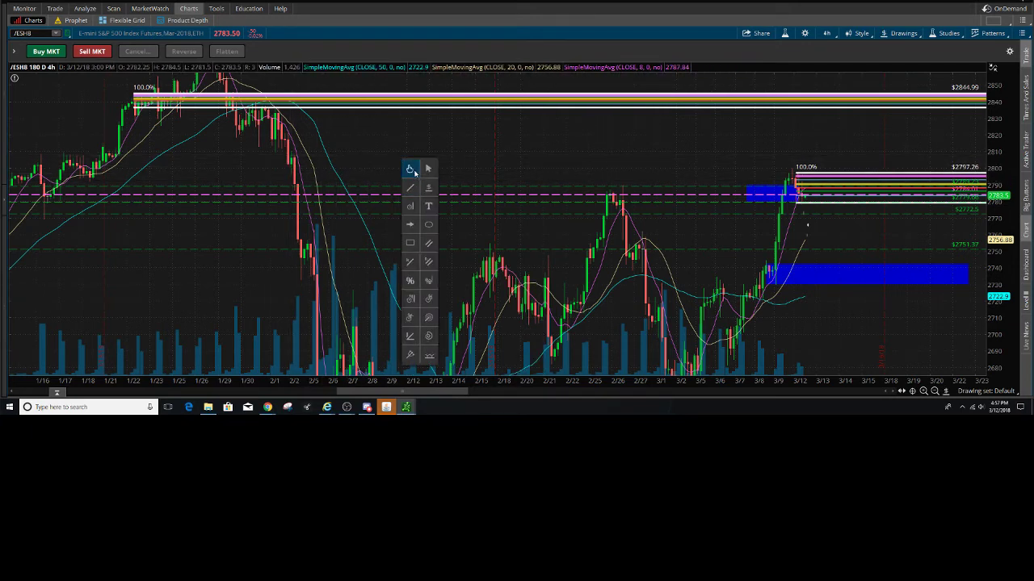
click(410, 170)
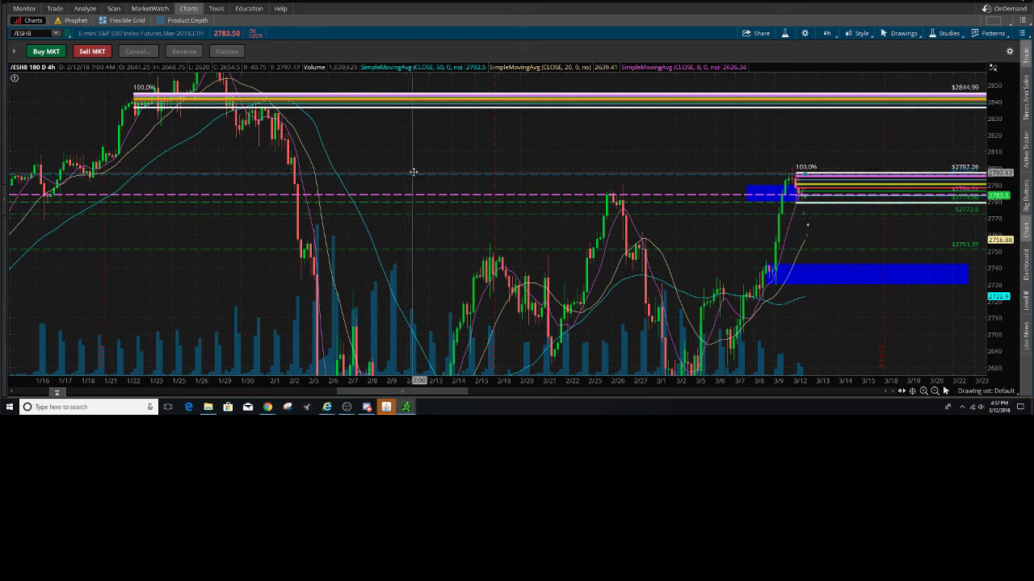
Step: Draw a rectangle on /ESH8 from about 2811 down to about 2796, starting at March 8 and extending to about April 4
drag(630, 157, 412, 202)
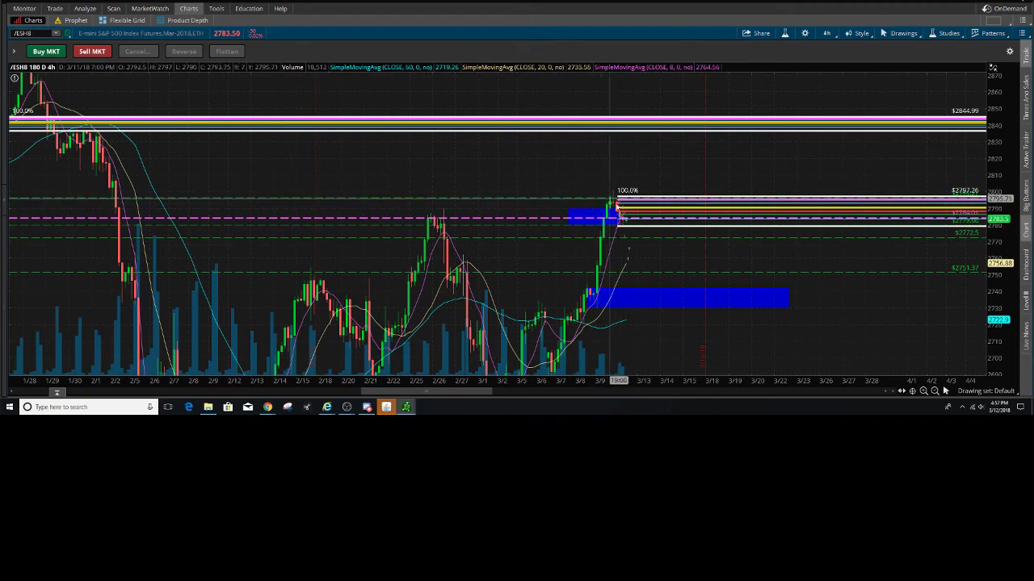
drag(491, 183, 504, 183)
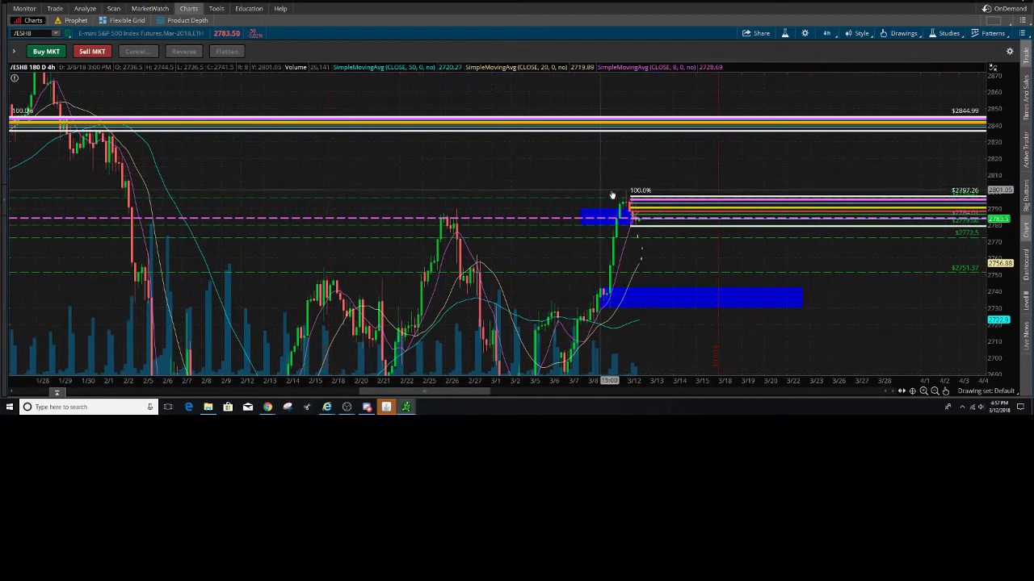
mouse_move(638, 233)
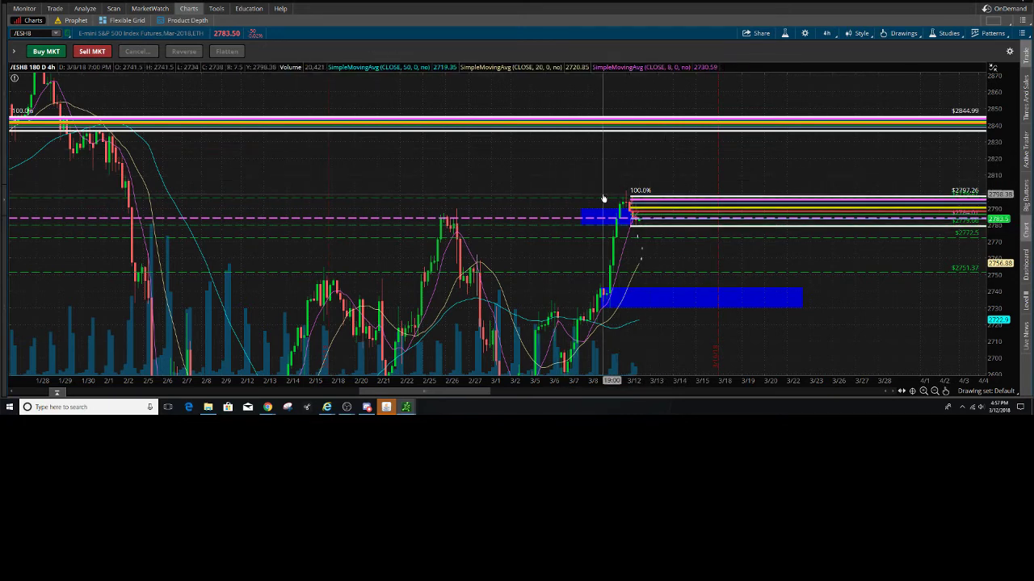
middle_click(384, 161)
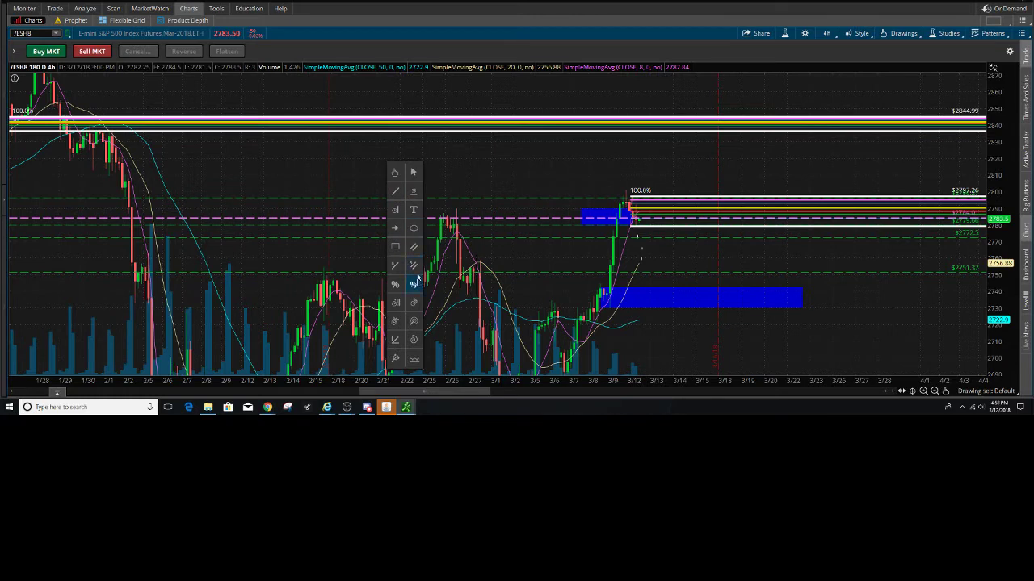
click(396, 247)
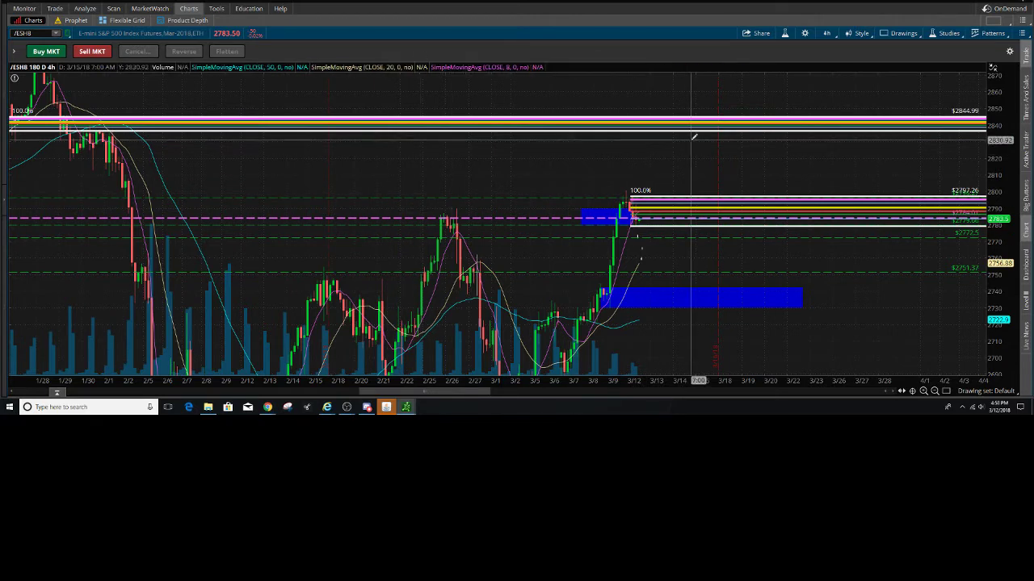
click(603, 173)
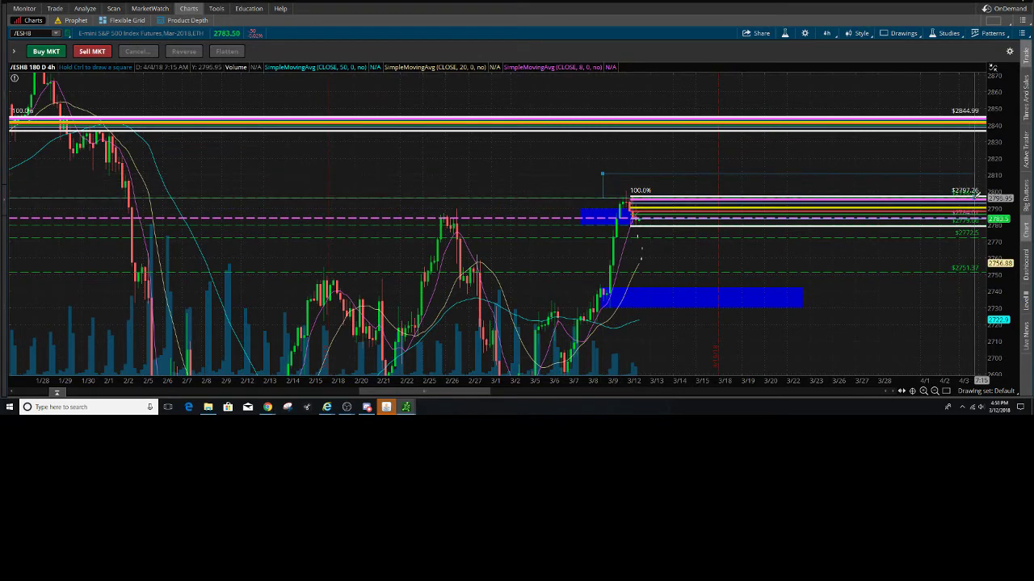
click(974, 196)
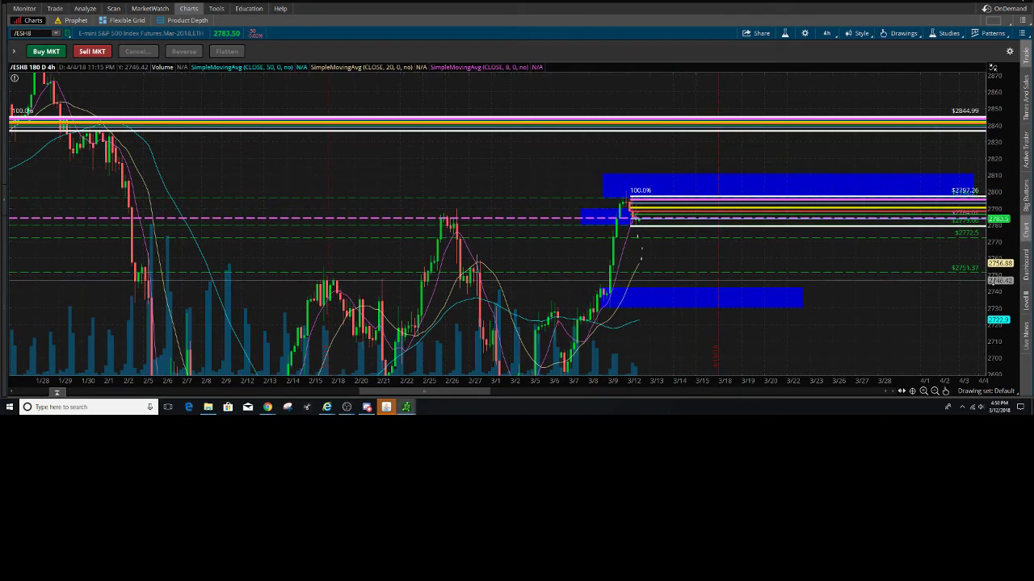
Step: Examine the new rectangle above the latest /ESH8 highs against the smaller Fibonacci retracement and the nearby price levels
drag(1001, 281, 964, 261)
drag(826, 282, 733, 291)
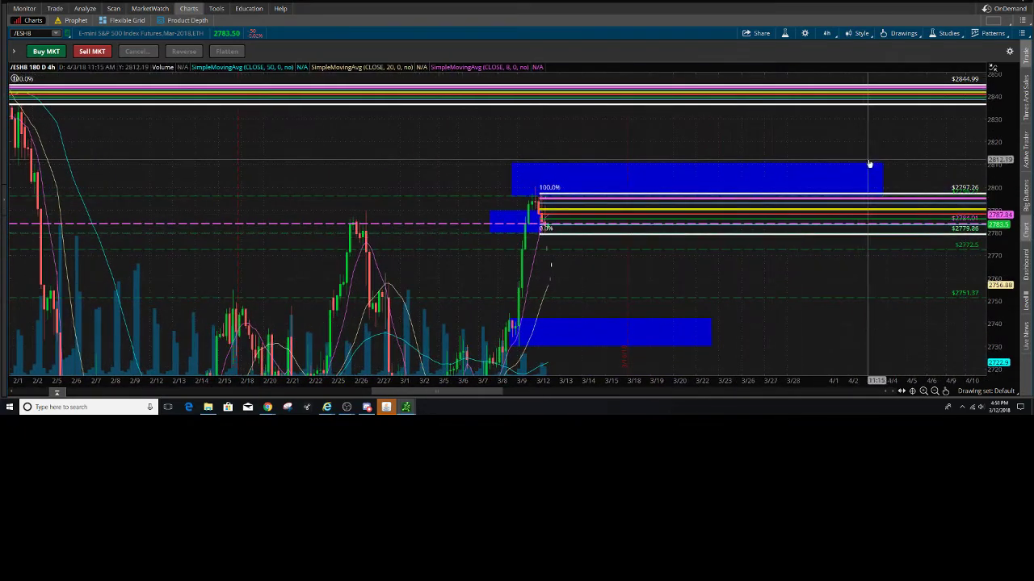
scroll(819, 155, down, 3)
drag(1000, 274, 1018, 217)
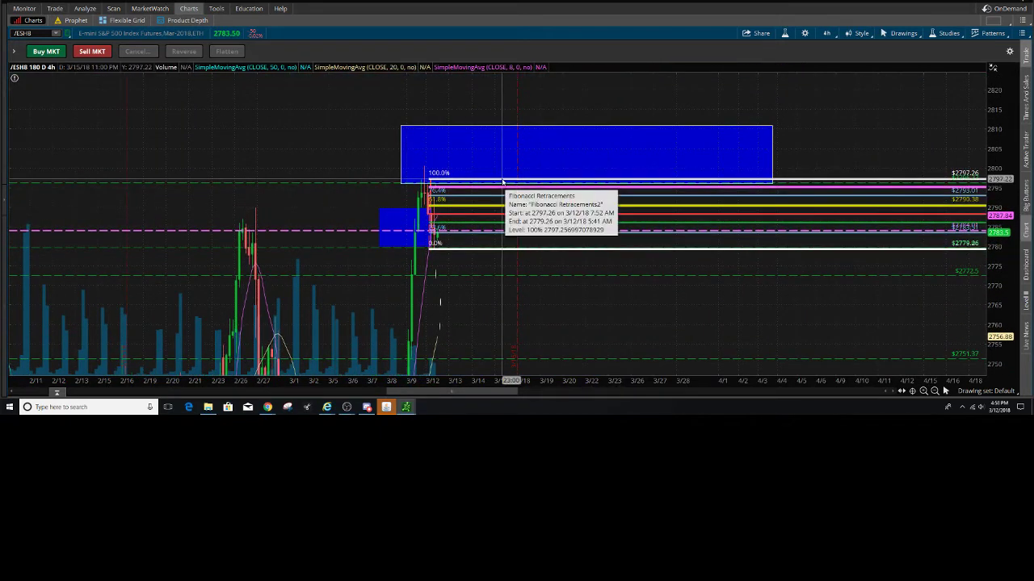
click(764, 205)
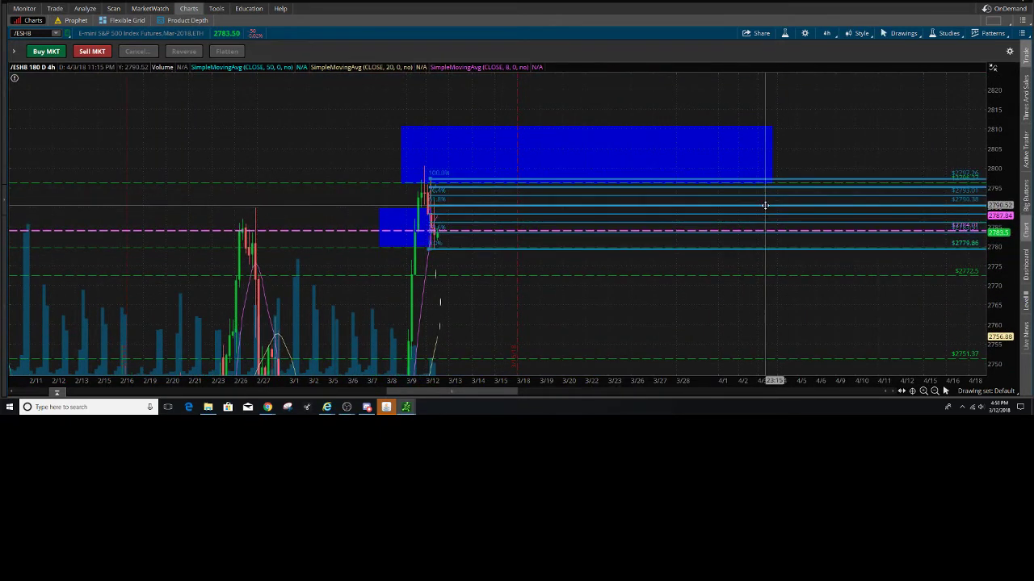
drag(1000, 188, 1000, 180)
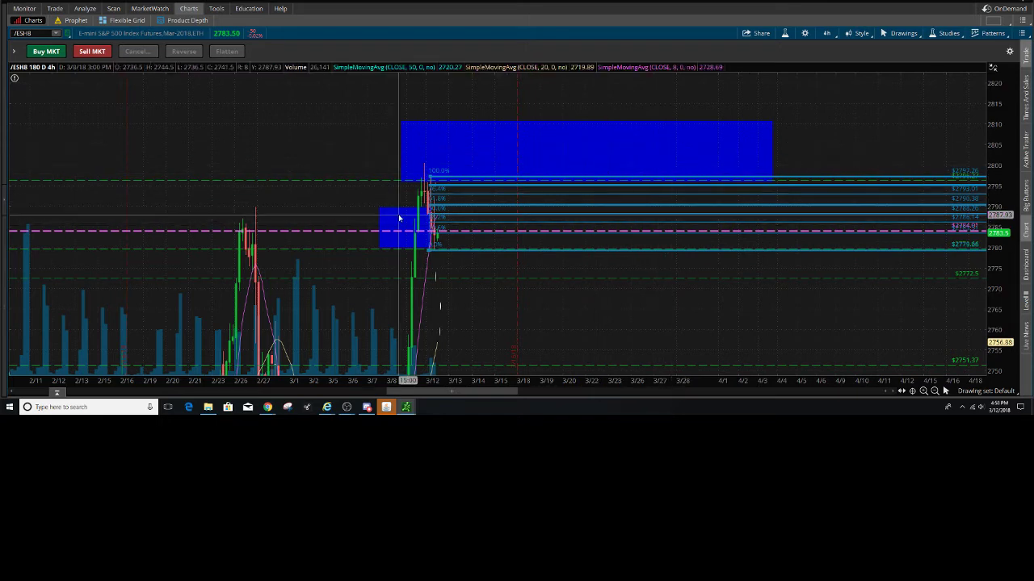
click(894, 321)
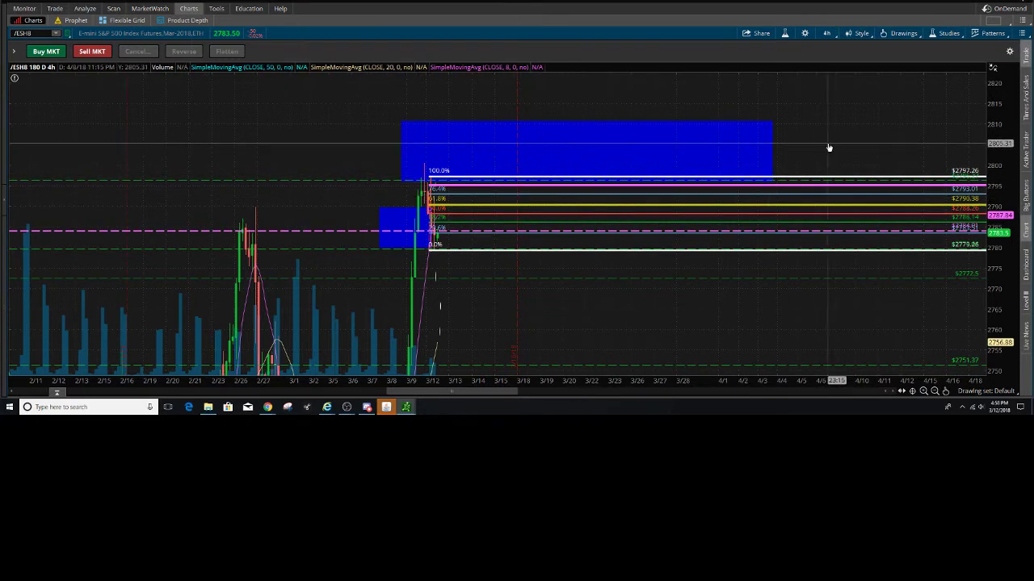
click(800, 208)
Step: View /ESH8 on the 20-day 1-hour and 10-day 30-minute charts to compare the candles with the zones and retracement
click(828, 34)
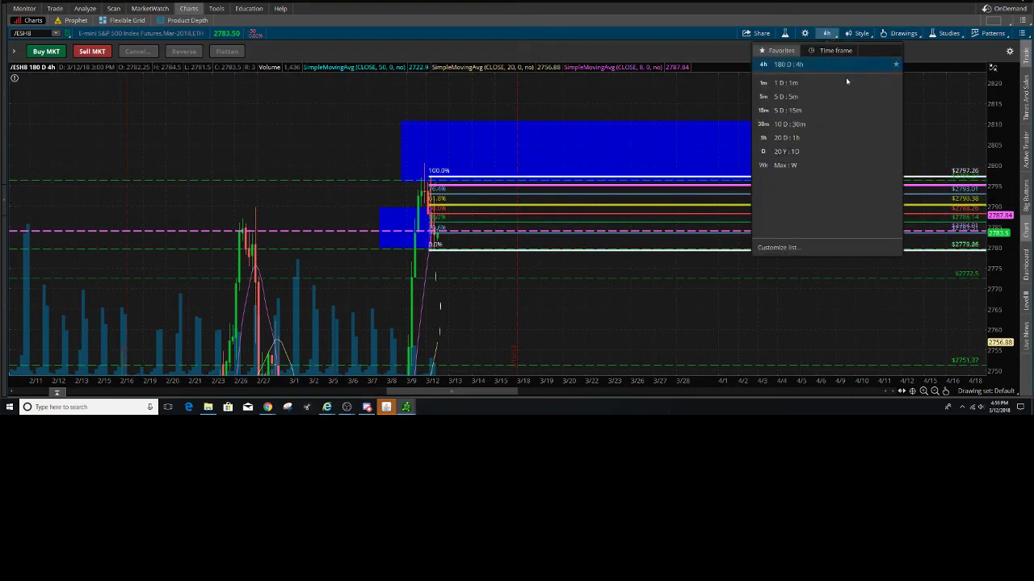
click(788, 137)
drag(596, 279, 579, 300)
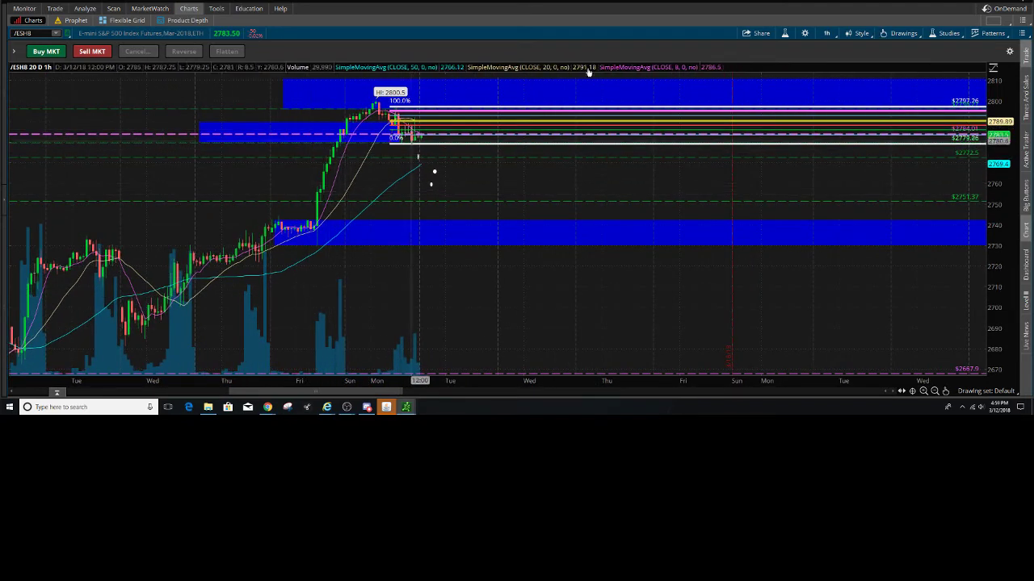
click(827, 33)
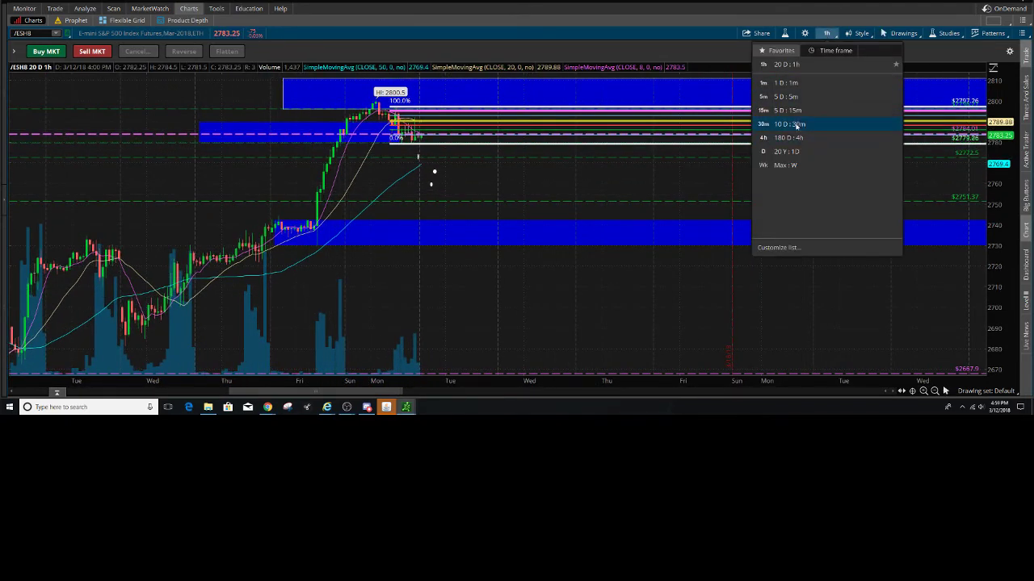
click(795, 125)
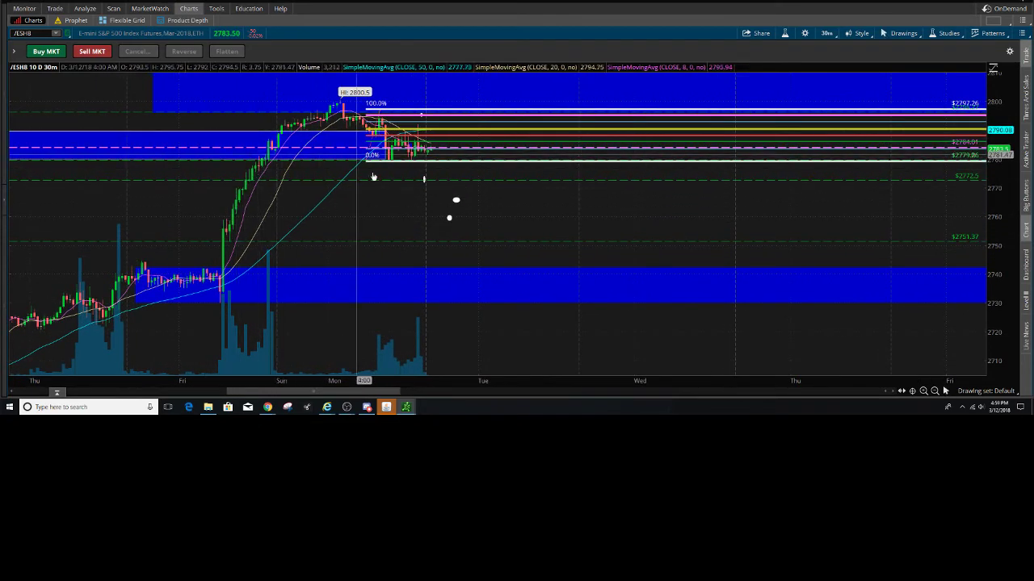
Step: Switch /ESH8 to the 5-day 15-minute chart and set price level lines at 2776.59 and 2757.72
click(832, 34)
click(791, 110)
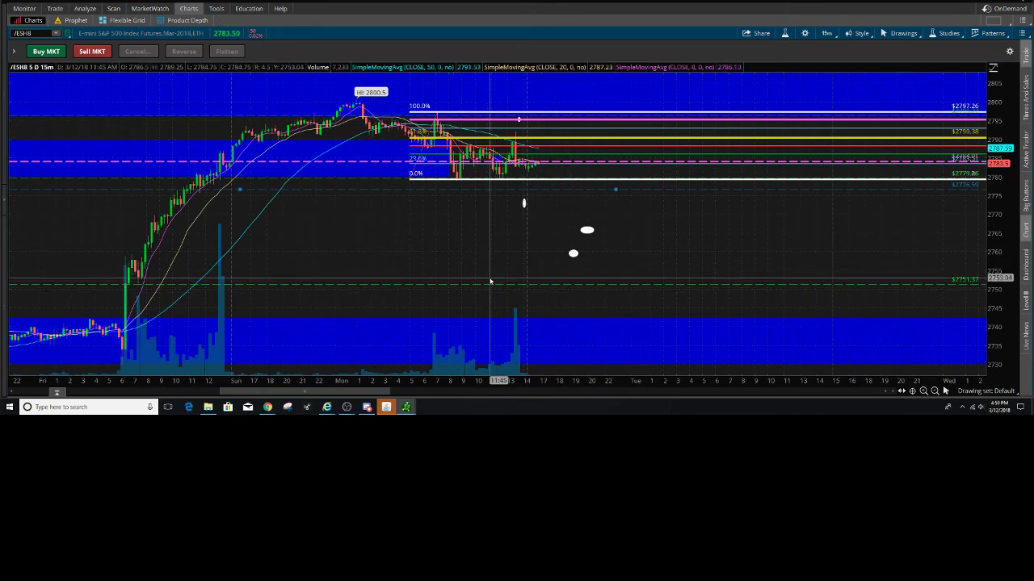
scroll(494, 278, up, 1)
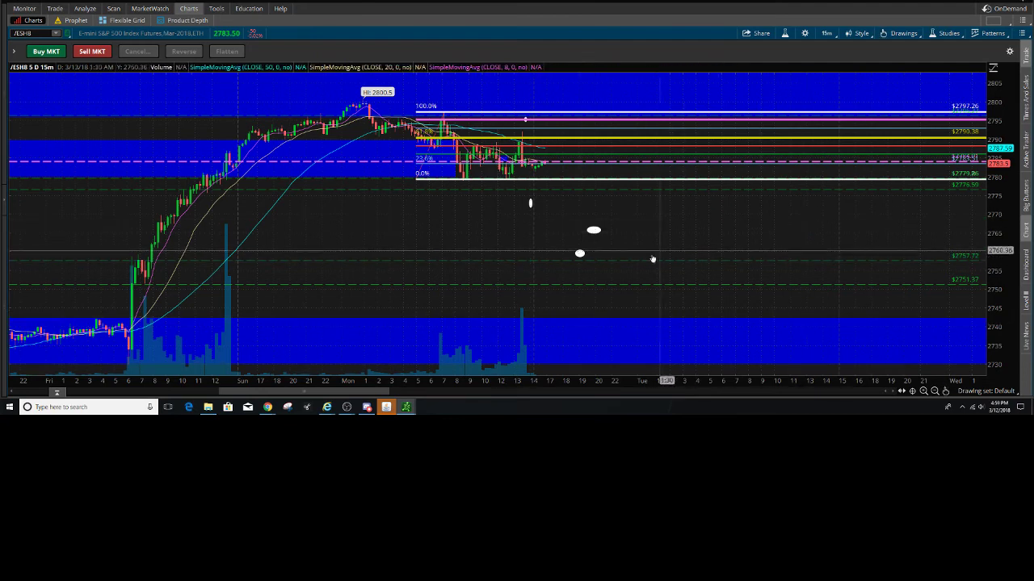
Step: Move one white ellipse onto the 2757.72 level line and remove the other two ellipses above it
click(588, 259)
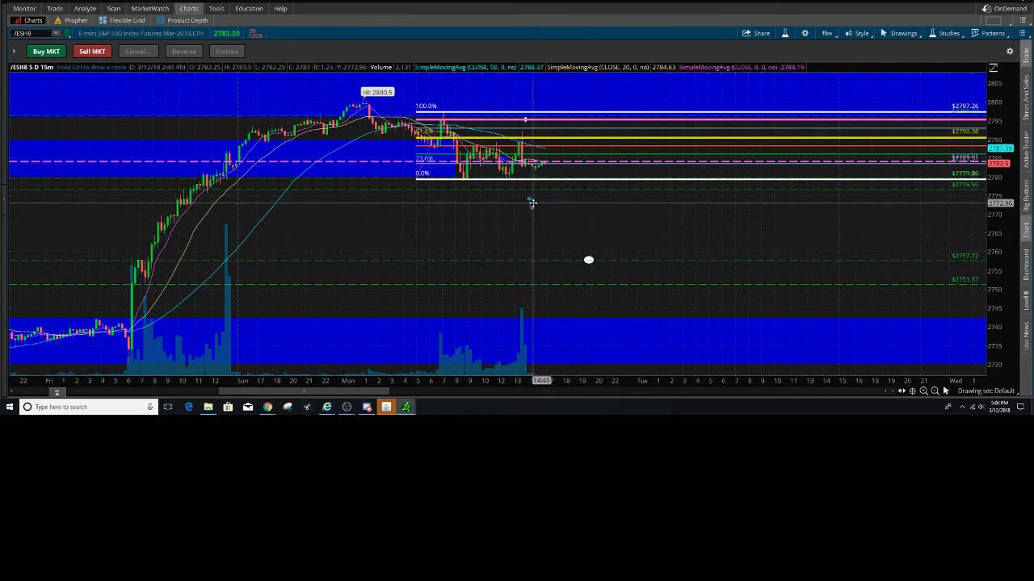
drag(996, 286, 995, 276)
drag(686, 221, 676, 237)
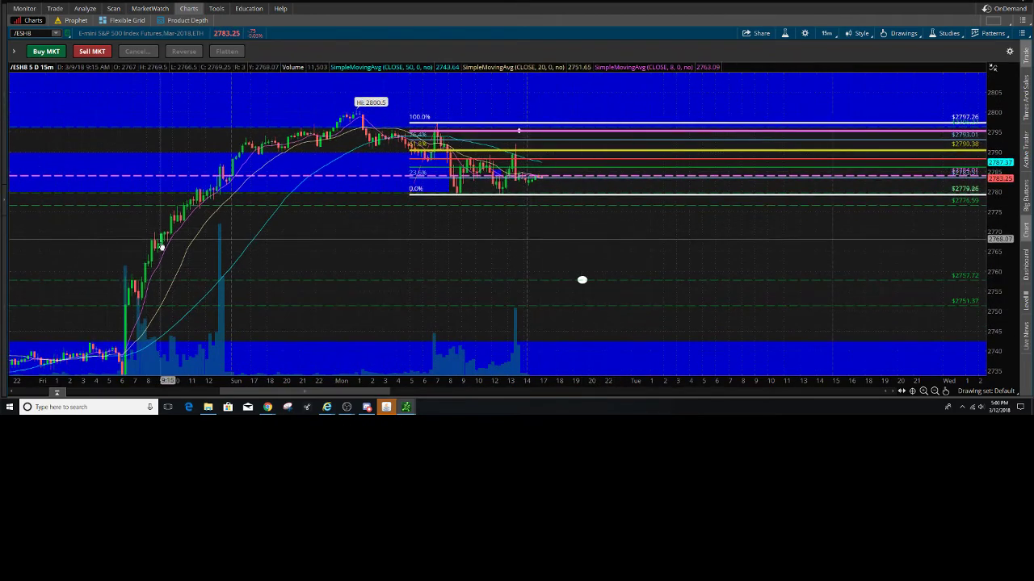
Step: Delete the middle blue rectangle on /ESH8, between about 2780 and 2790
drag(547, 289, 538, 261)
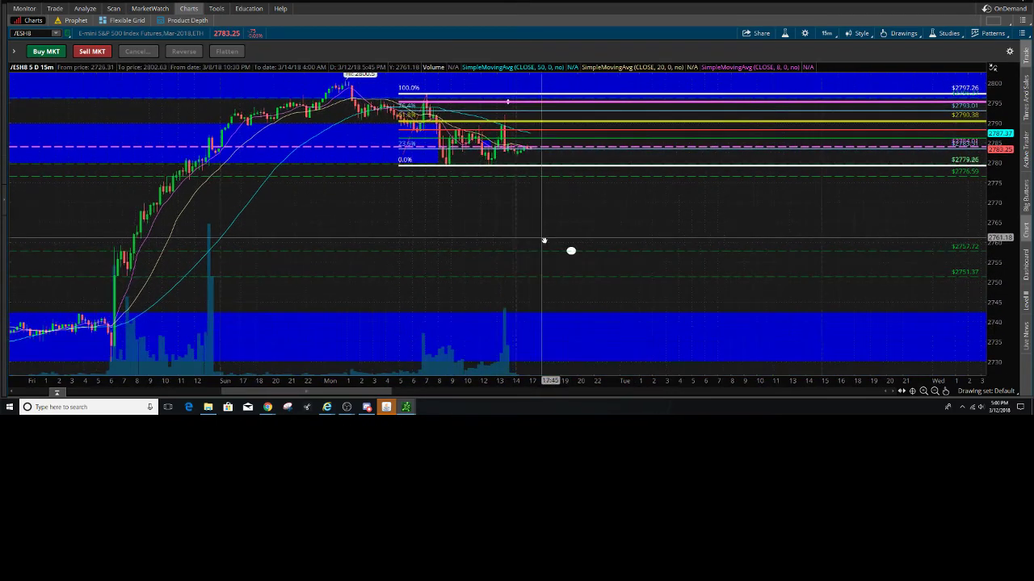
drag(584, 310, 581, 341)
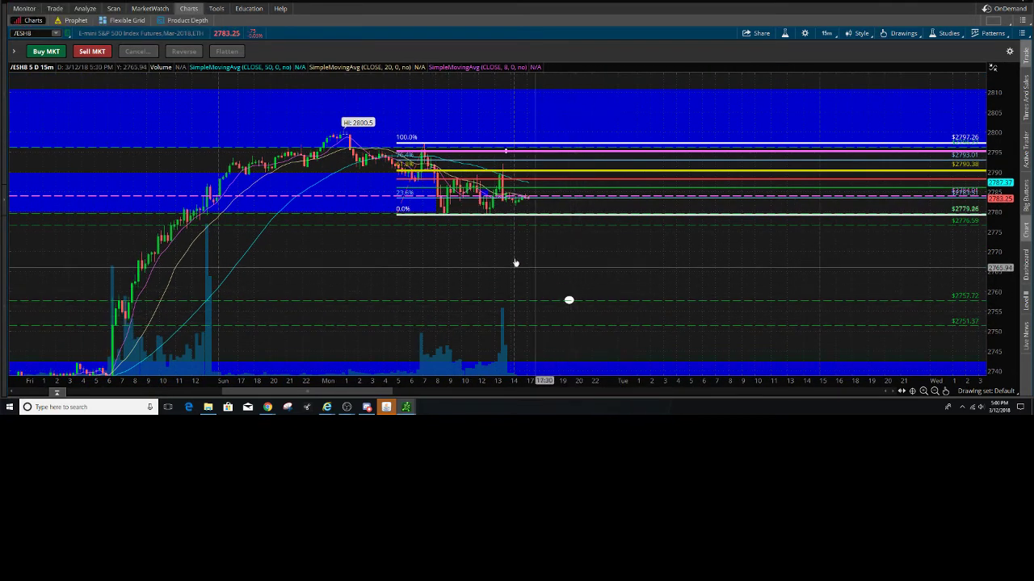
key(Delete)
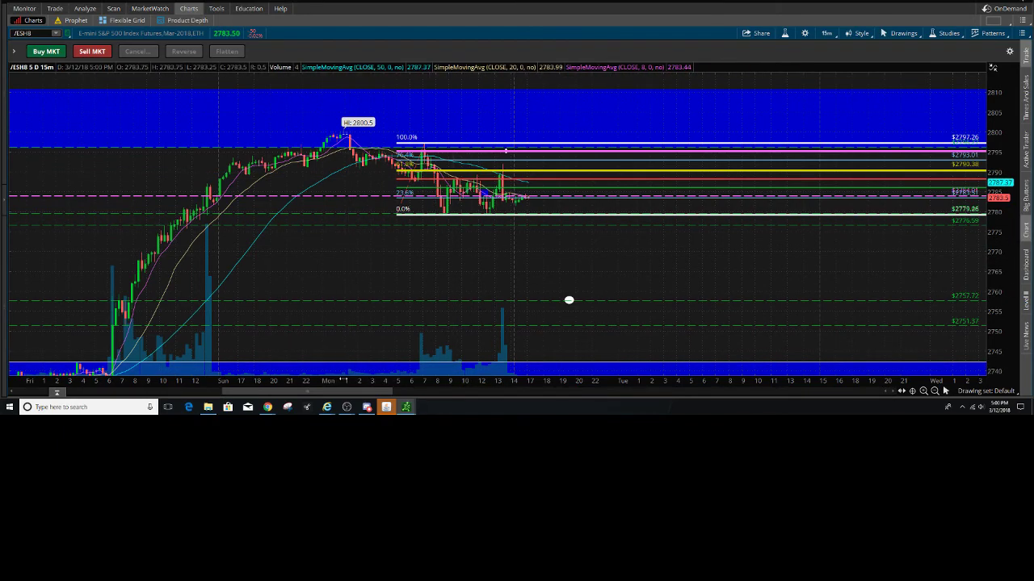
Step: Examine the /ESH8 15-minute candles from Thursday onward against the price levels and the two remaining blue zones
drag(343, 379, 525, 392)
drag(652, 194, 567, 200)
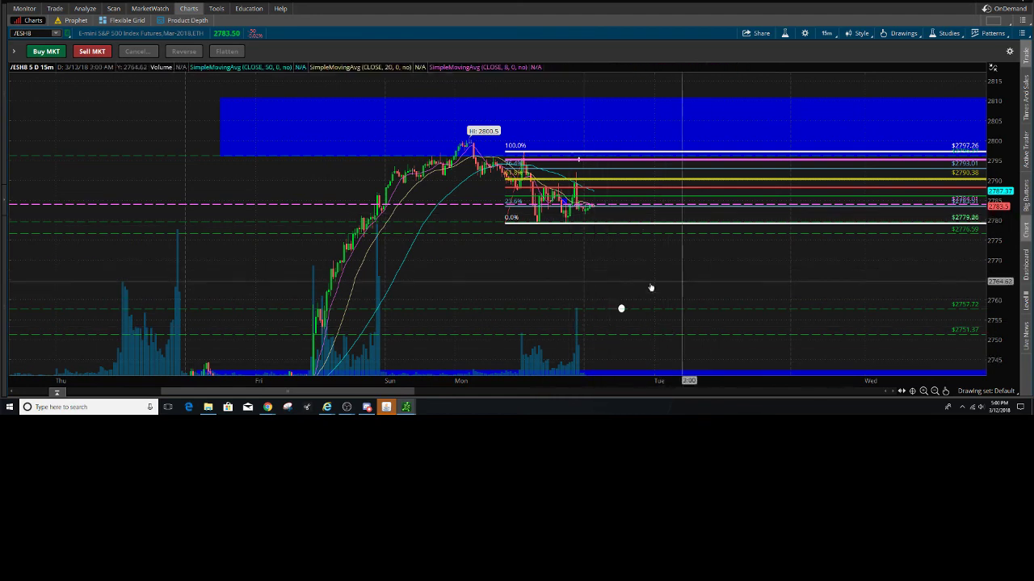
drag(653, 335, 520, 268)
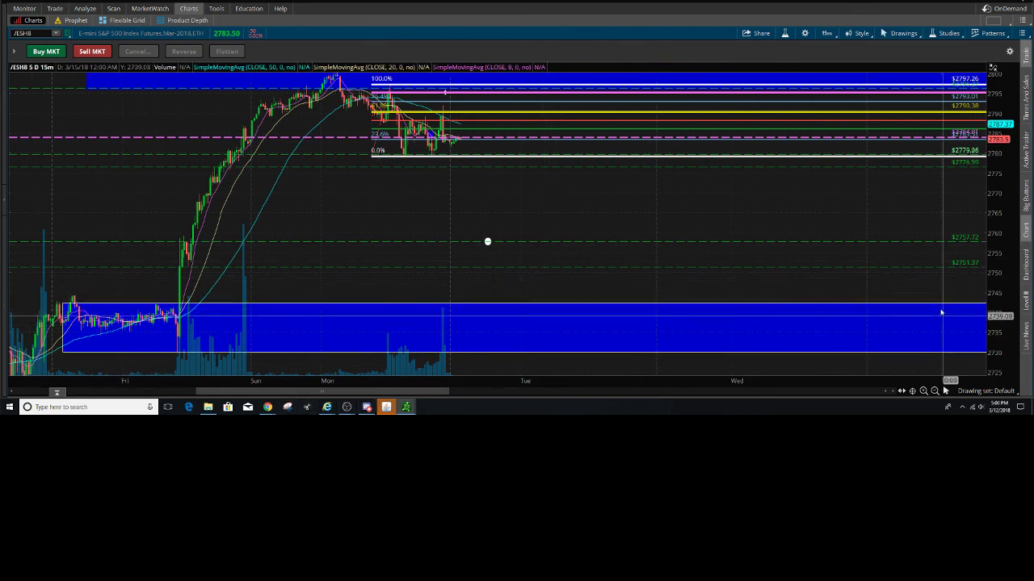
mouse_move(996, 298)
mouse_down()
mouse_move(997, 284)
mouse_move(993, 294)
mouse_up()
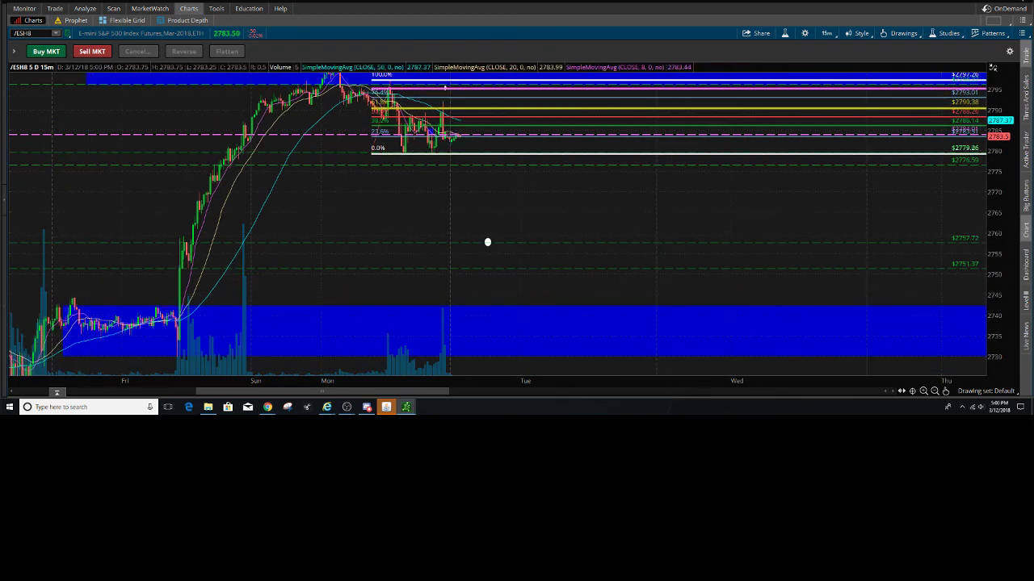